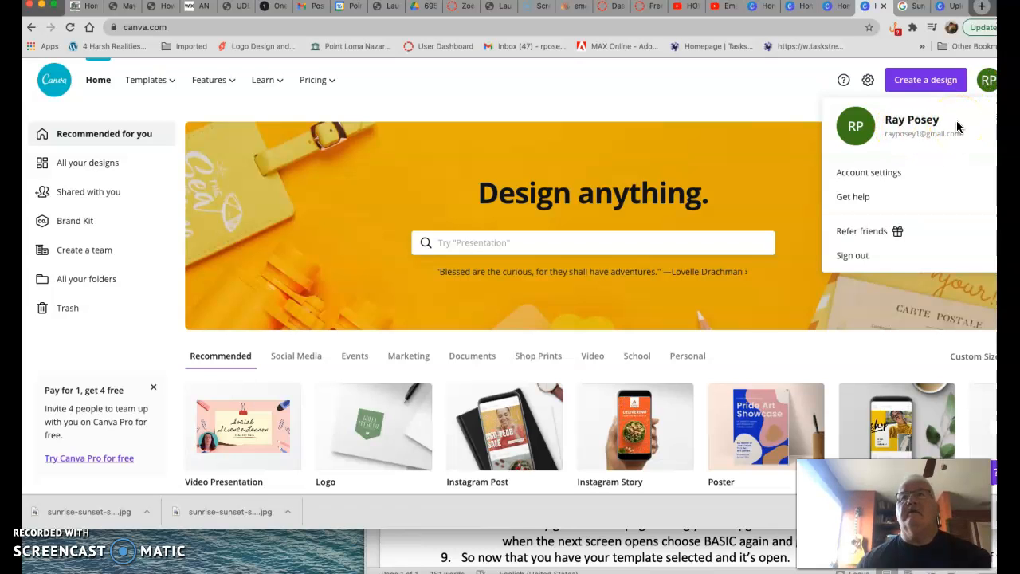
- Start a new Poster design from the home page
click(780, 102)
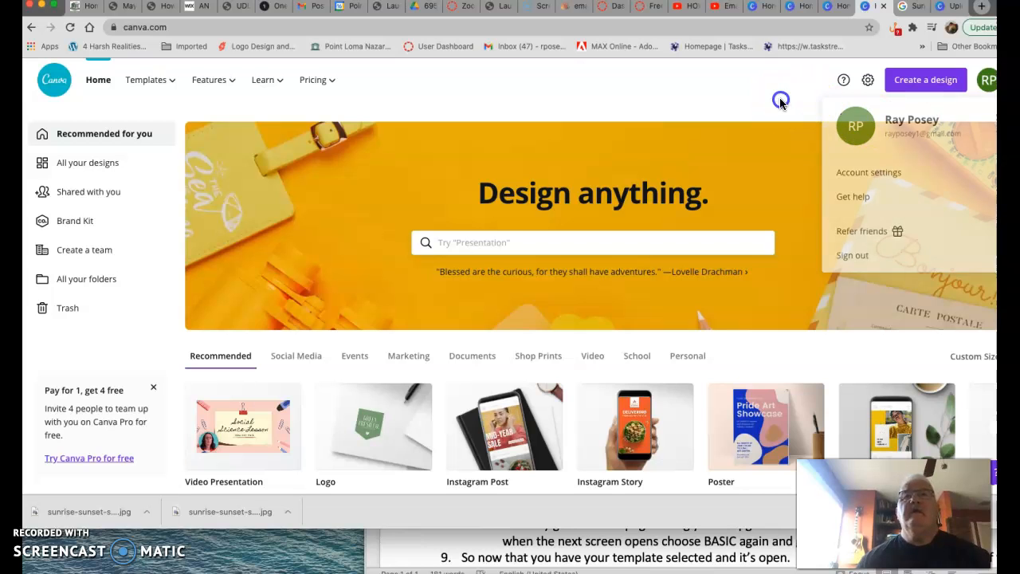
click(758, 432)
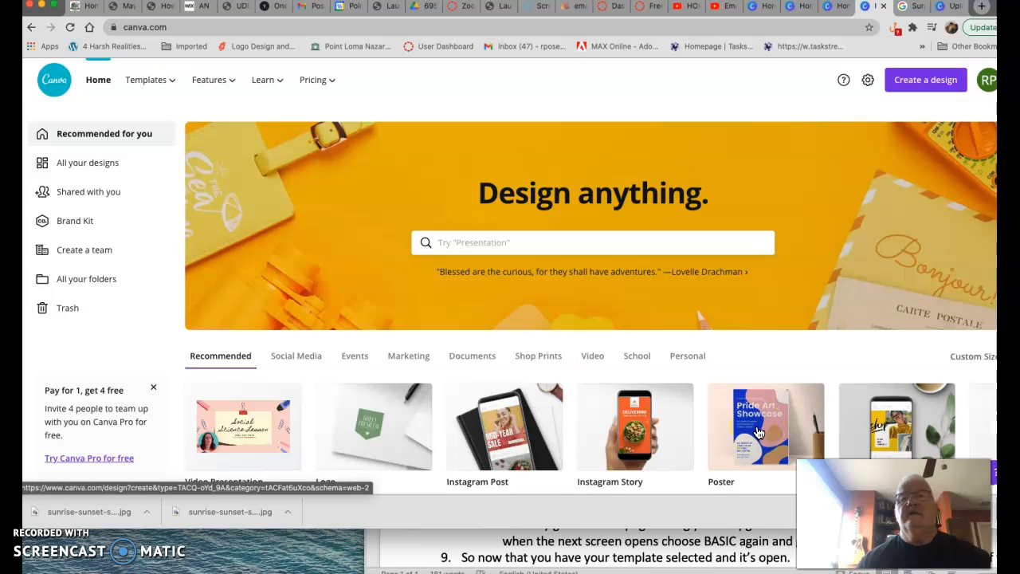
click(758, 432)
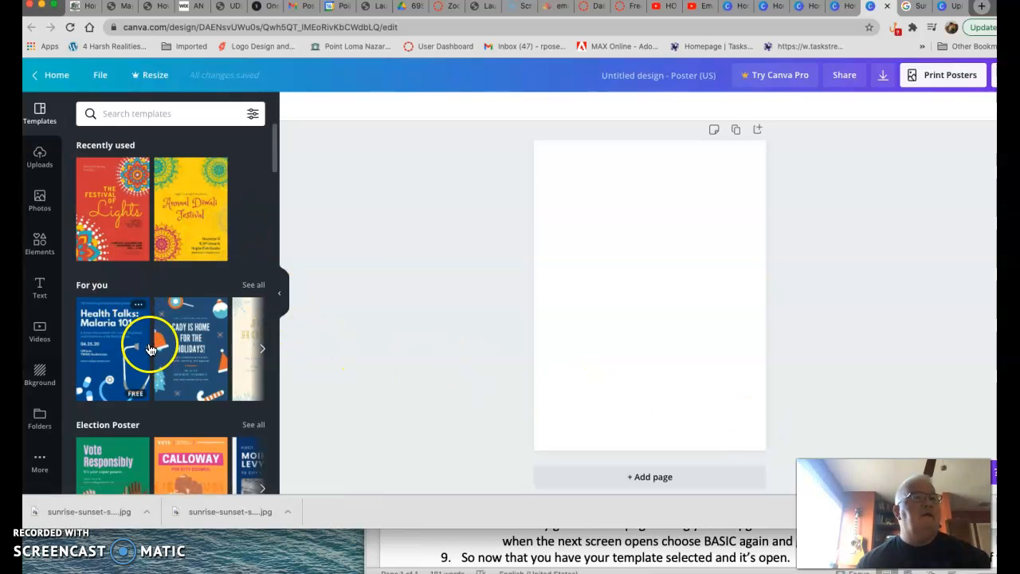
- Apply the Festival of Lights Diwali poster template to the blank poster
scroll(148, 350, down, 10)
scroll(159, 309, down, 6)
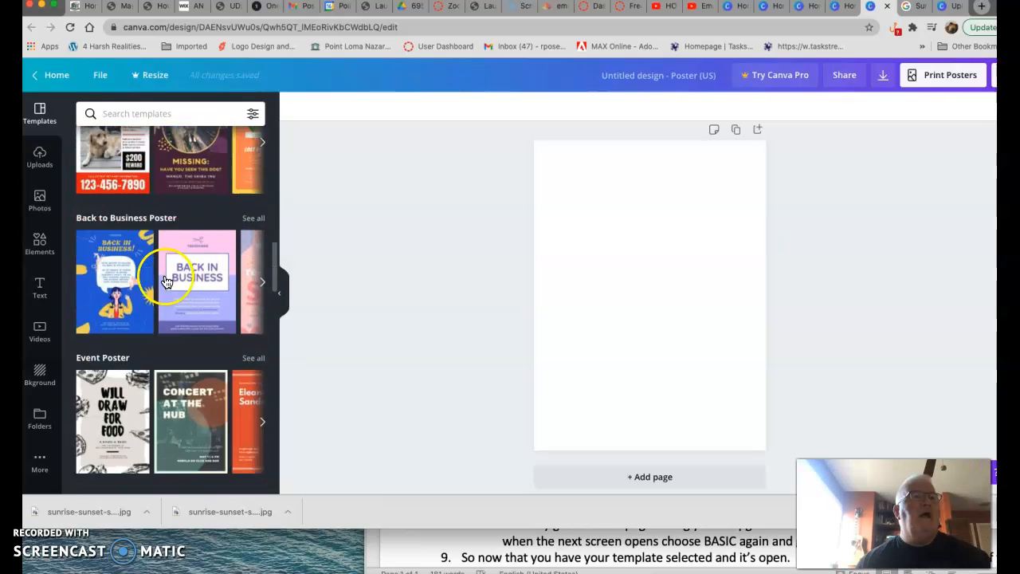
scroll(170, 254, up, 7)
scroll(171, 254, up, 5)
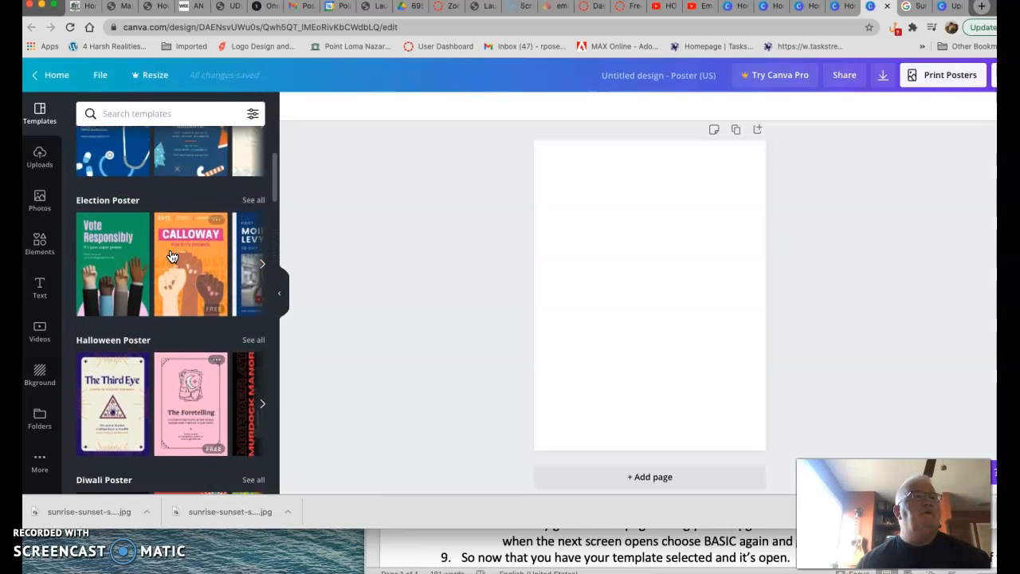
scroll(171, 255, down, 3)
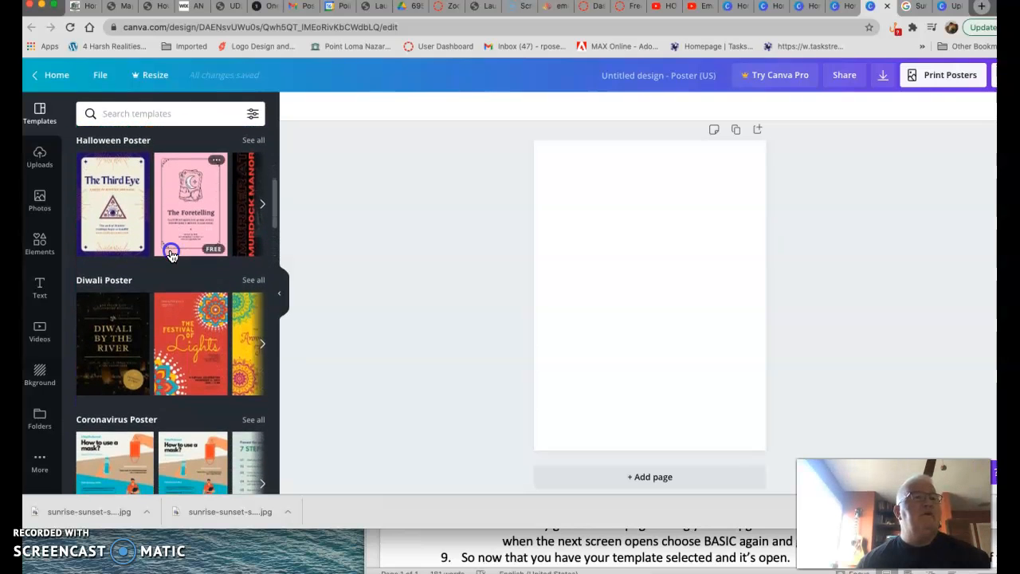
click(171, 253)
click(199, 306)
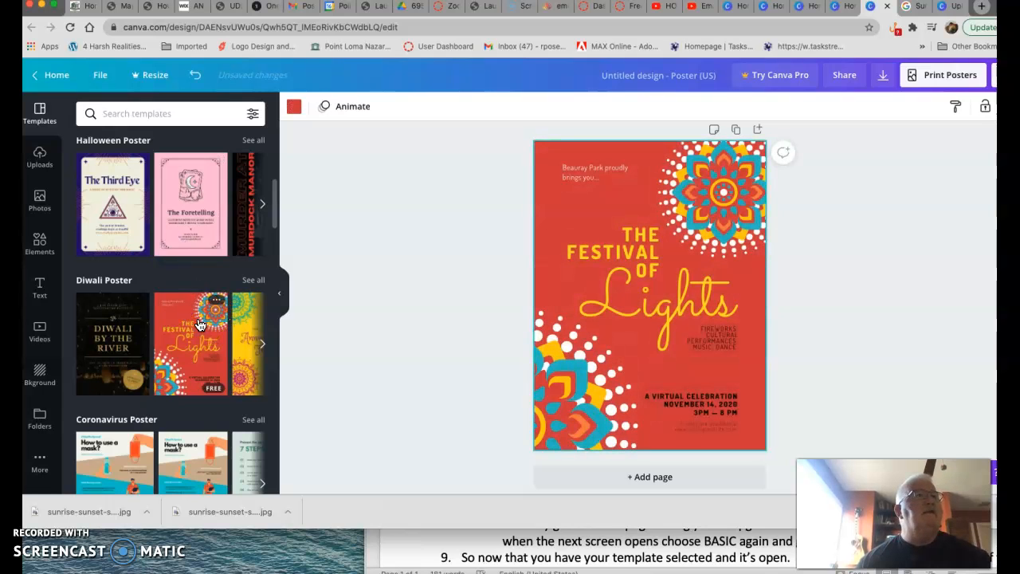
- Rename the design as My Assignment for GED
click(417, 269)
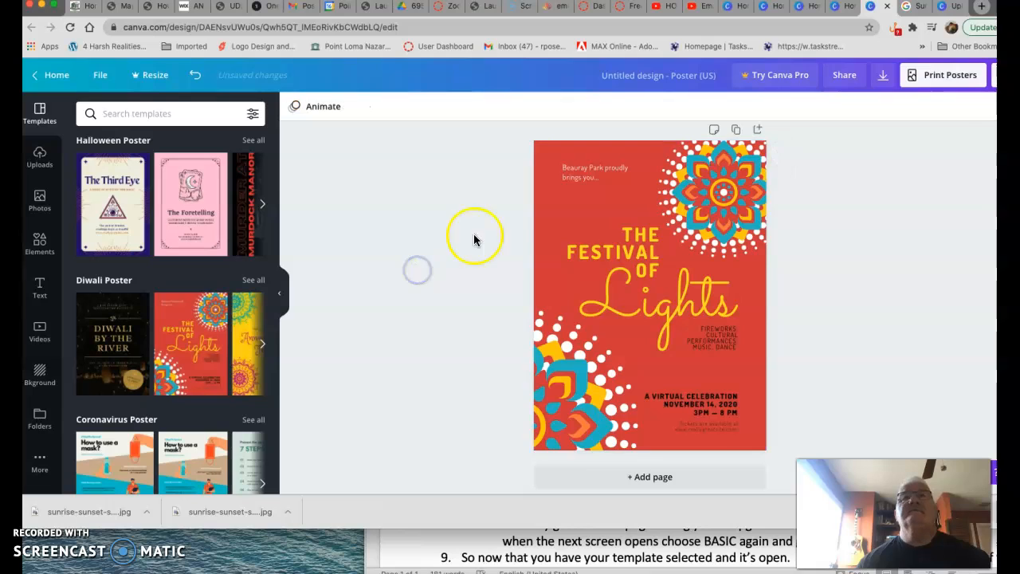
click(659, 83)
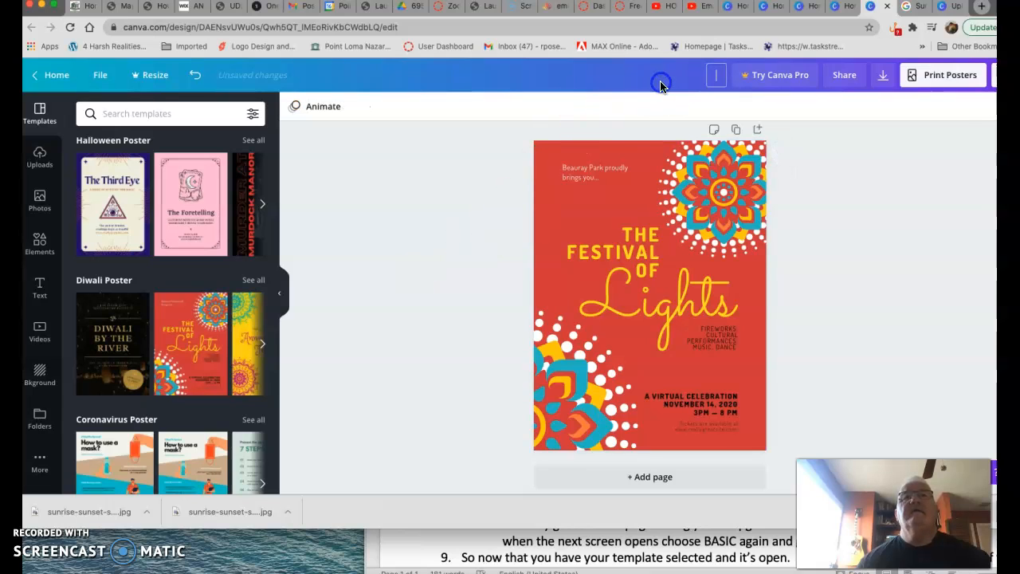
click(715, 80)
text(M)
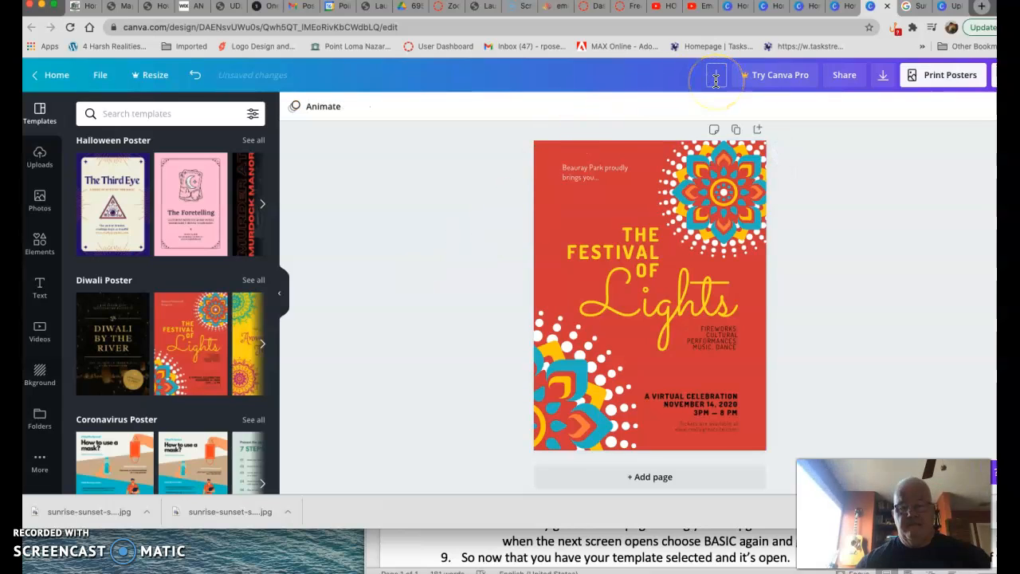
text(y Assignment)
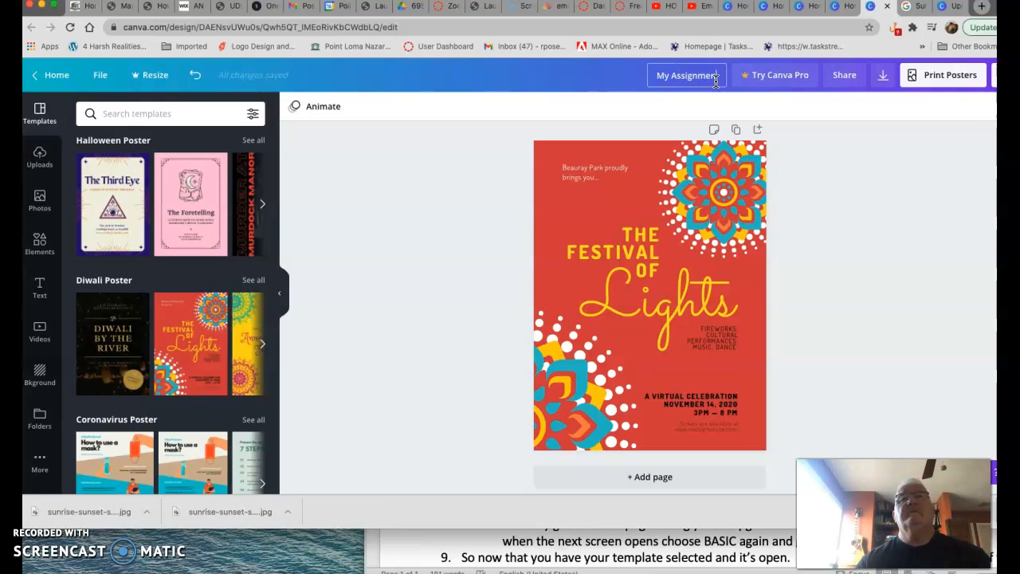
text( for GEO)
text(....)
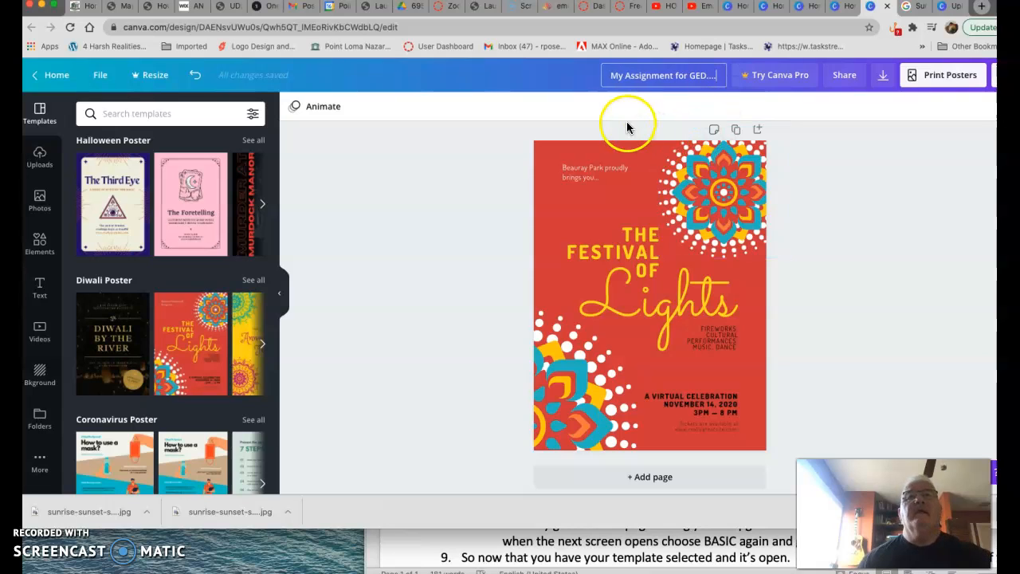
click(486, 182)
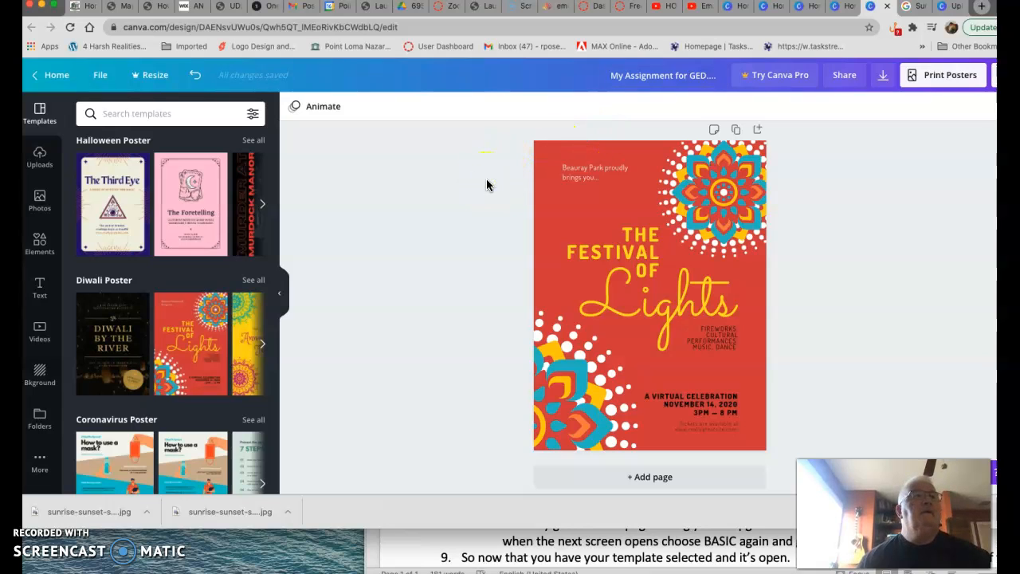
- Replace the heading text THE FESTIVAL OF with MY ASSIGNMENT
click(486, 170)
click(688, 80)
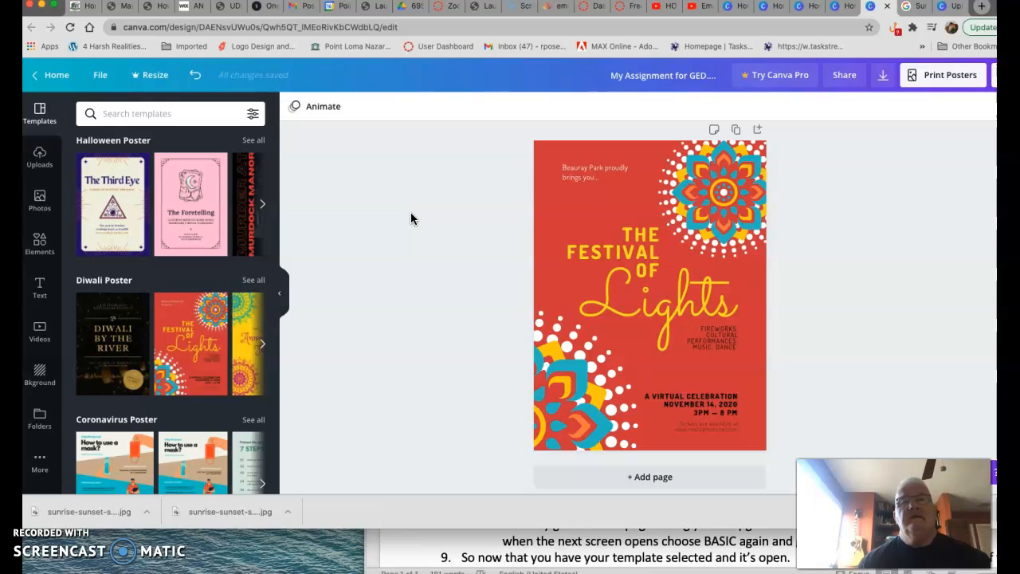
click(647, 252)
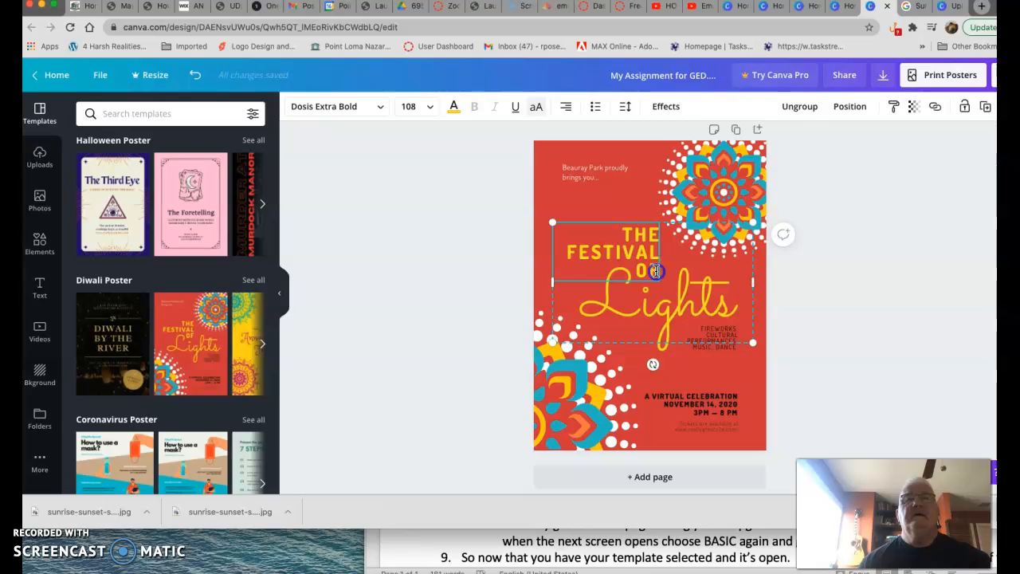
click(620, 232)
drag(621, 232, 647, 269)
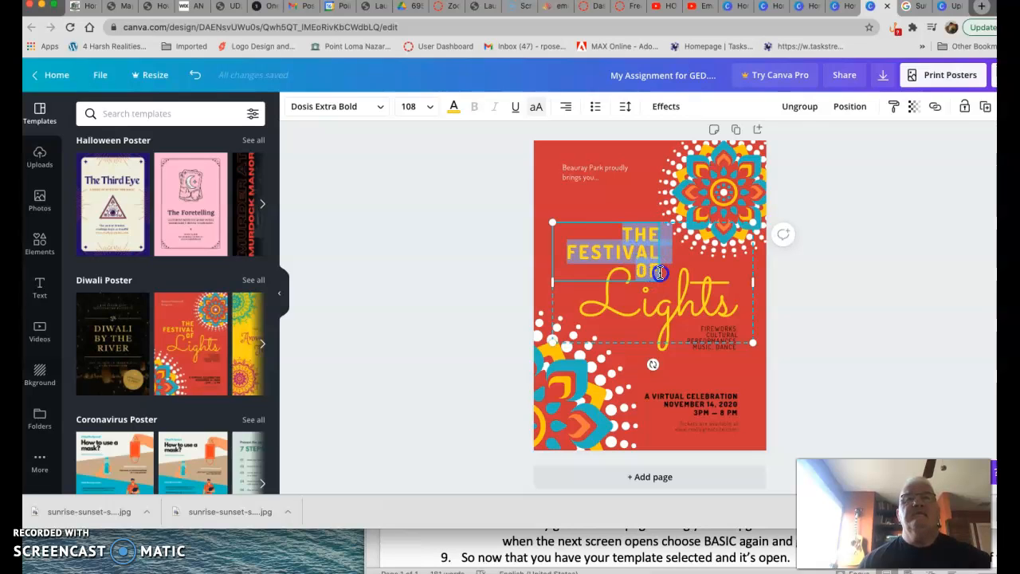
text(MY ASSIGNMENT)
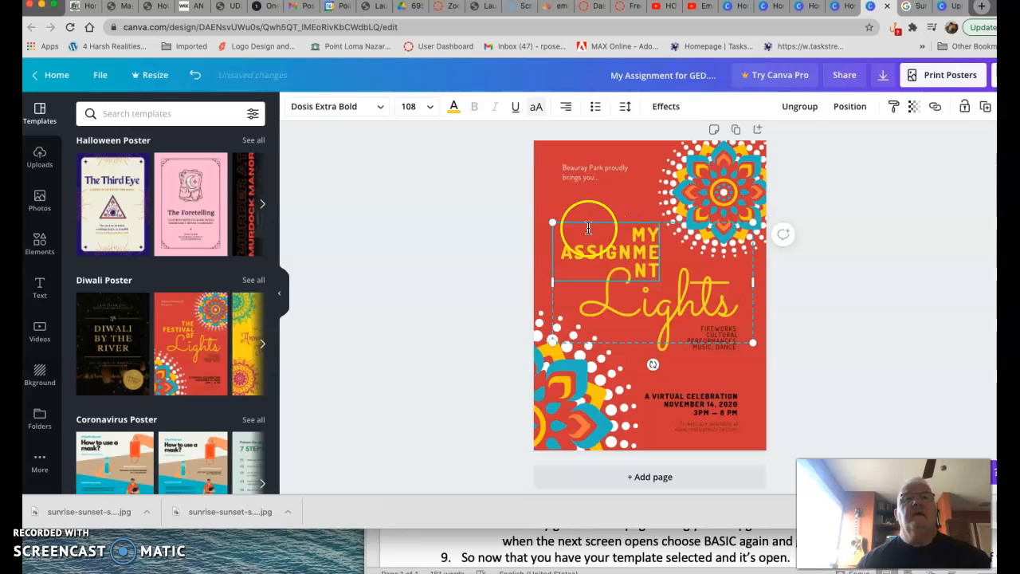
- Set the MY ASSIGNMENT heading's font size to 88
mouse_move(548, 221)
mouse_down()
mouse_move(537, 208)
mouse_move(556, 225)
mouse_up()
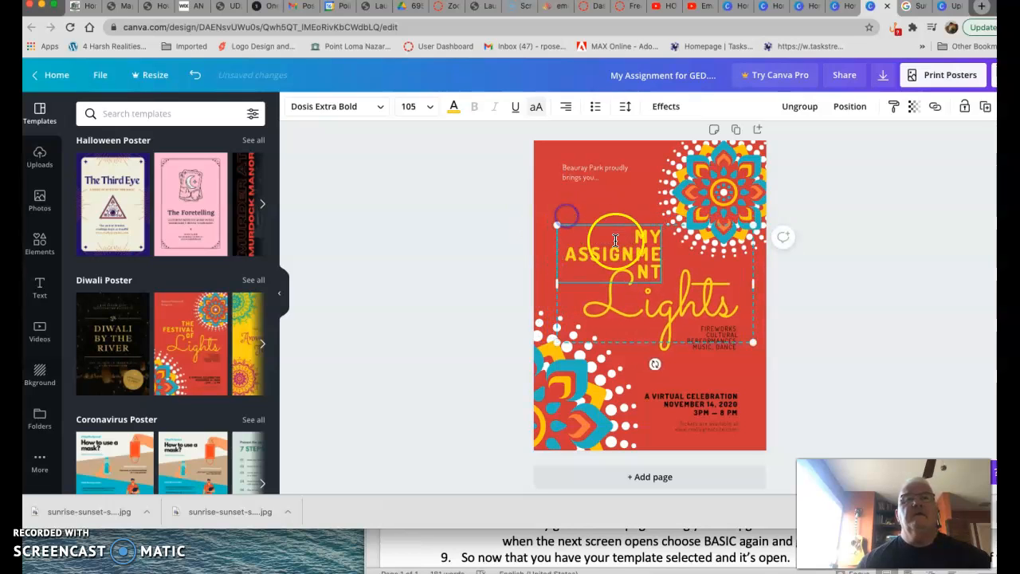
double_click(648, 273)
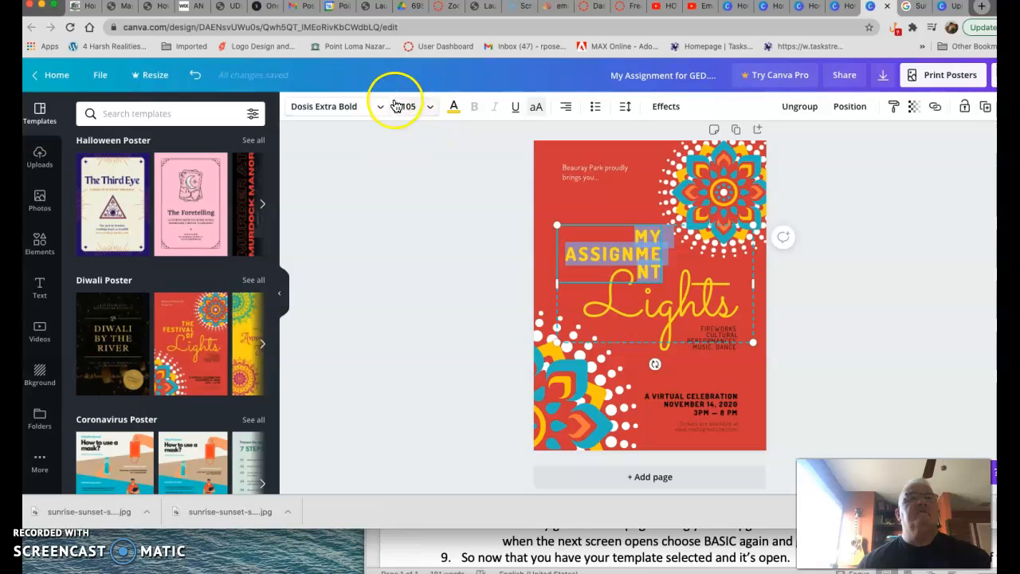
click(428, 110)
scroll(423, 259, down, 2)
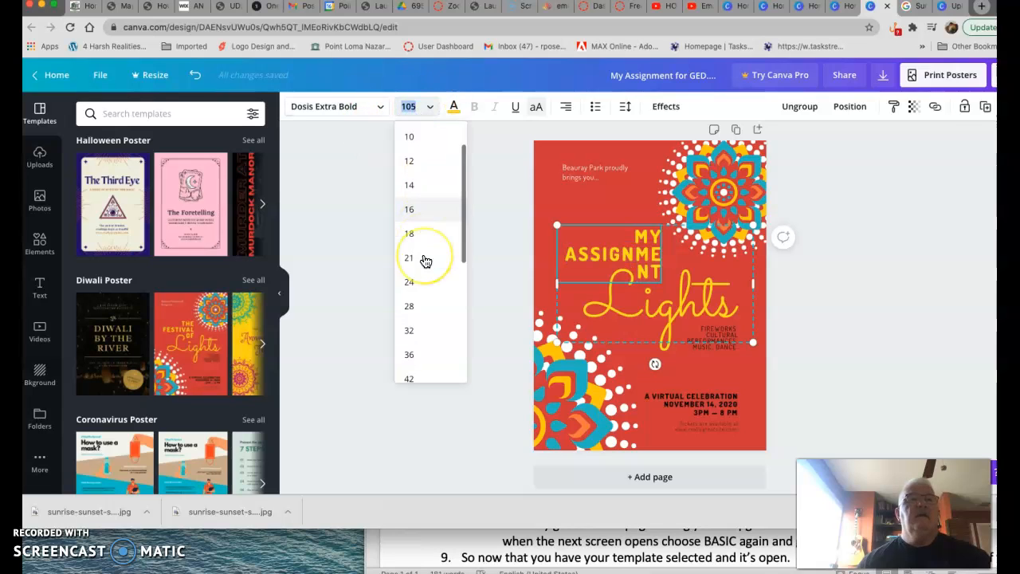
scroll(422, 260, down, 4)
click(412, 320)
click(412, 320)
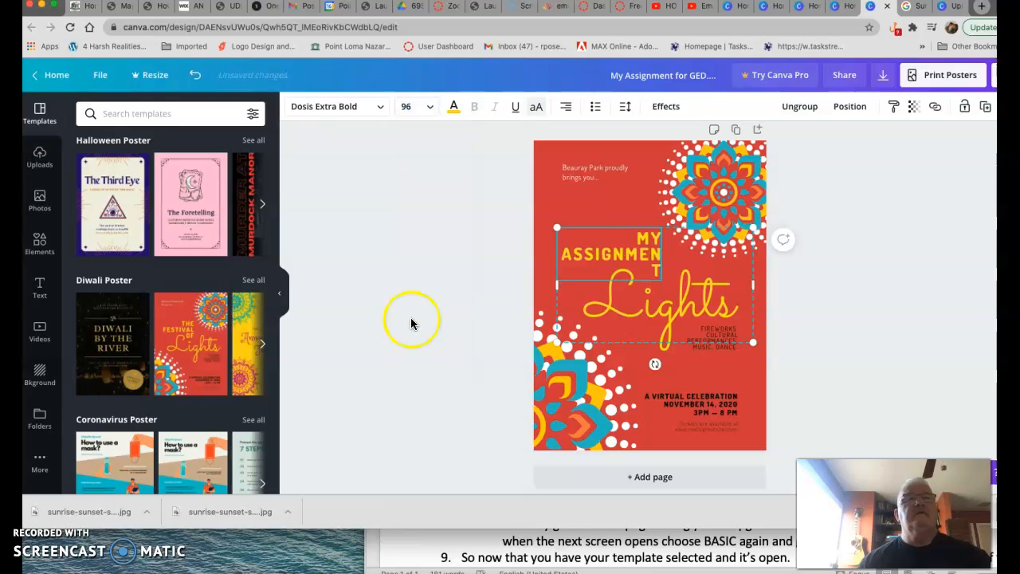
click(424, 106)
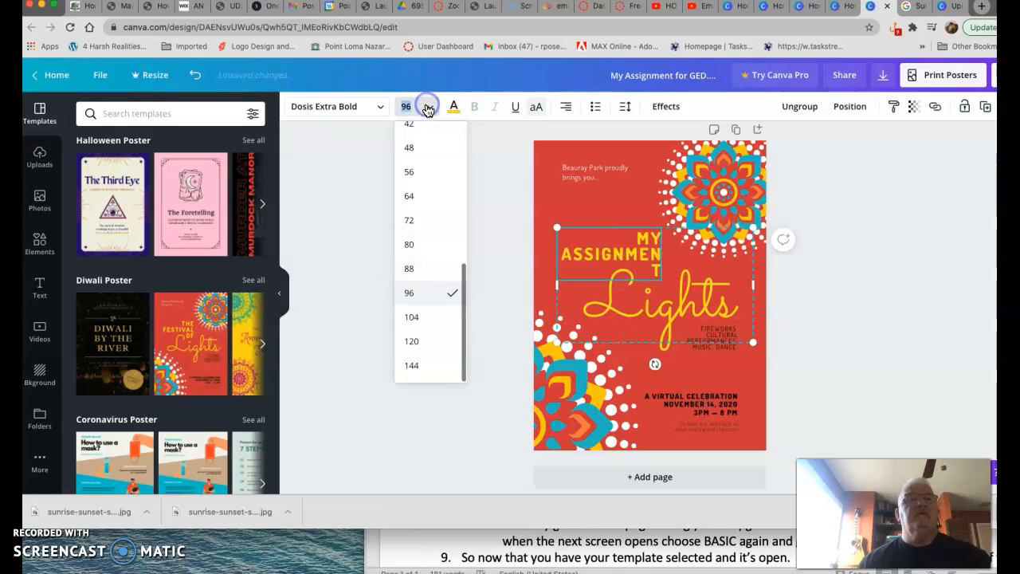
click(410, 271)
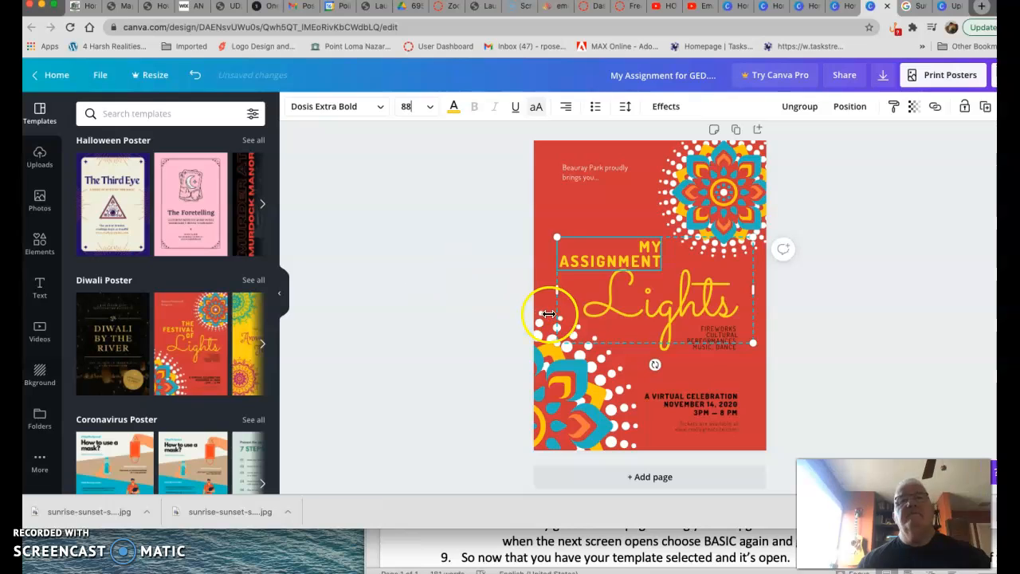
- Delete the virtual celebration date and time text block near the bottom
scroll(699, 346, down, 1)
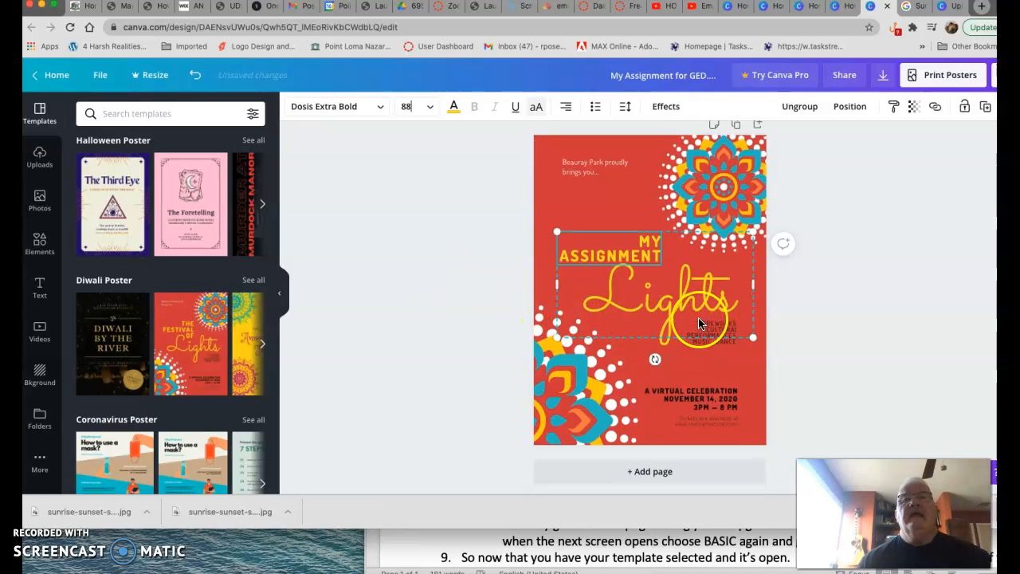
click(703, 396)
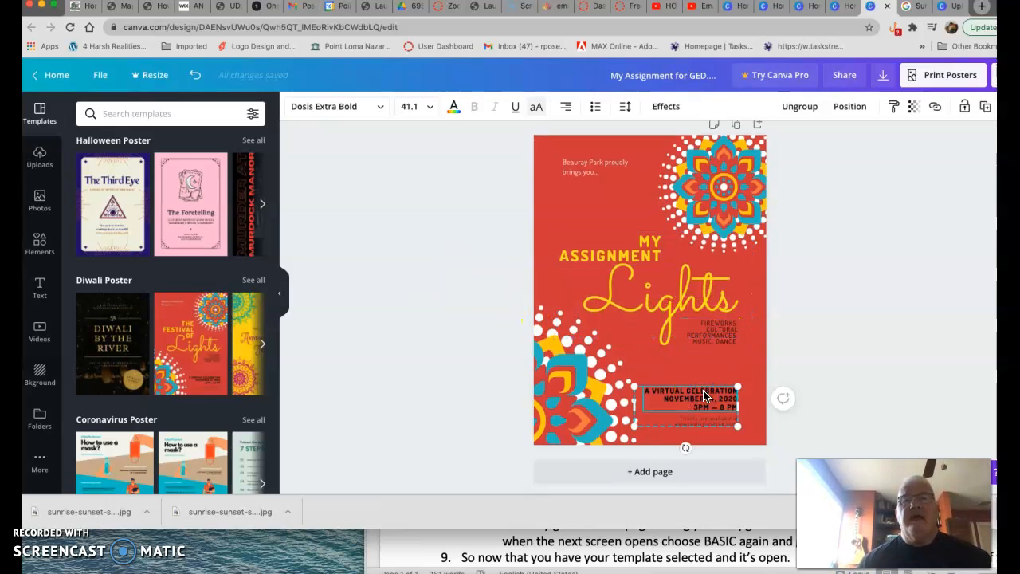
key(Delete)
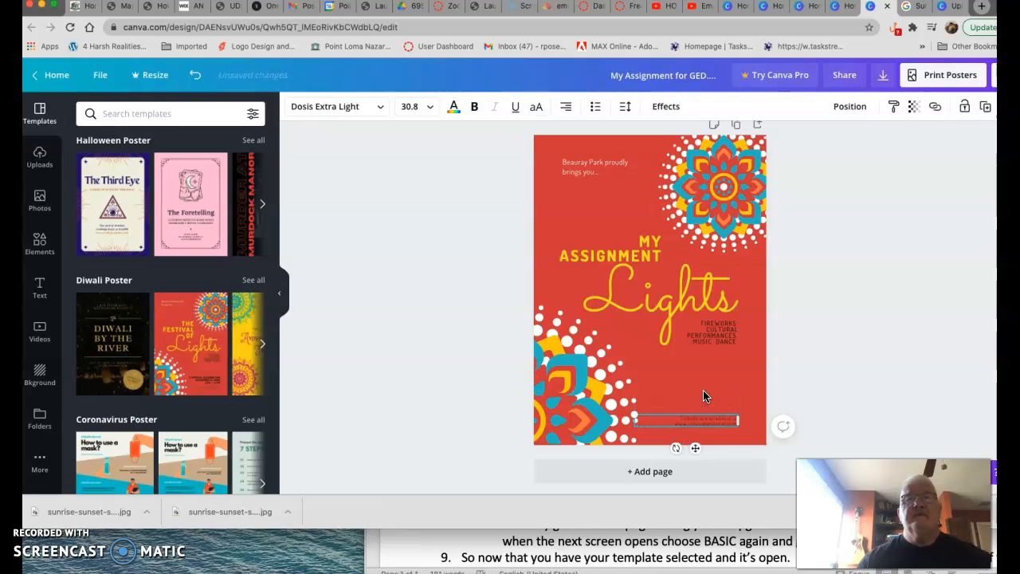
click(685, 419)
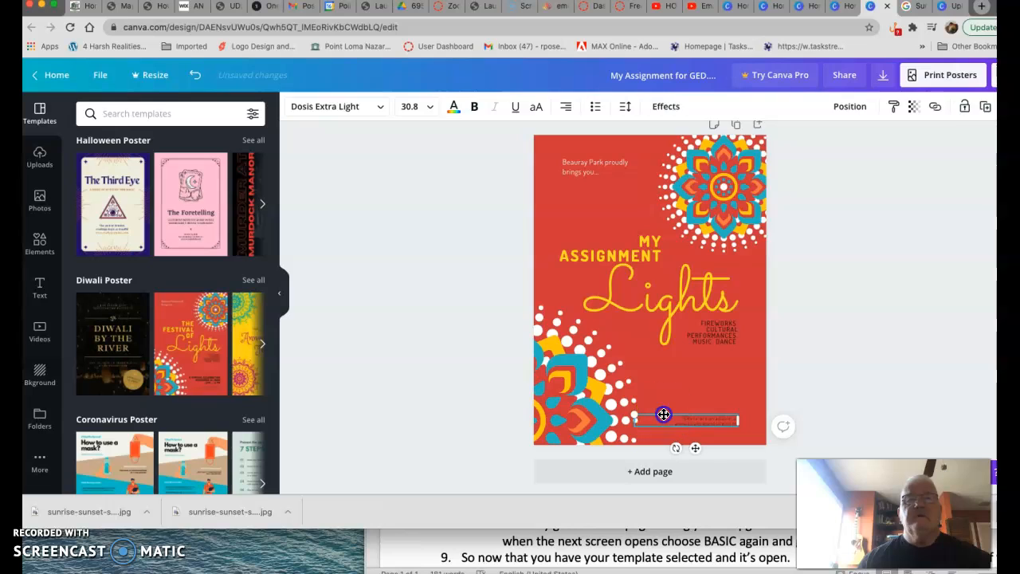
click(665, 413)
key(Delete)
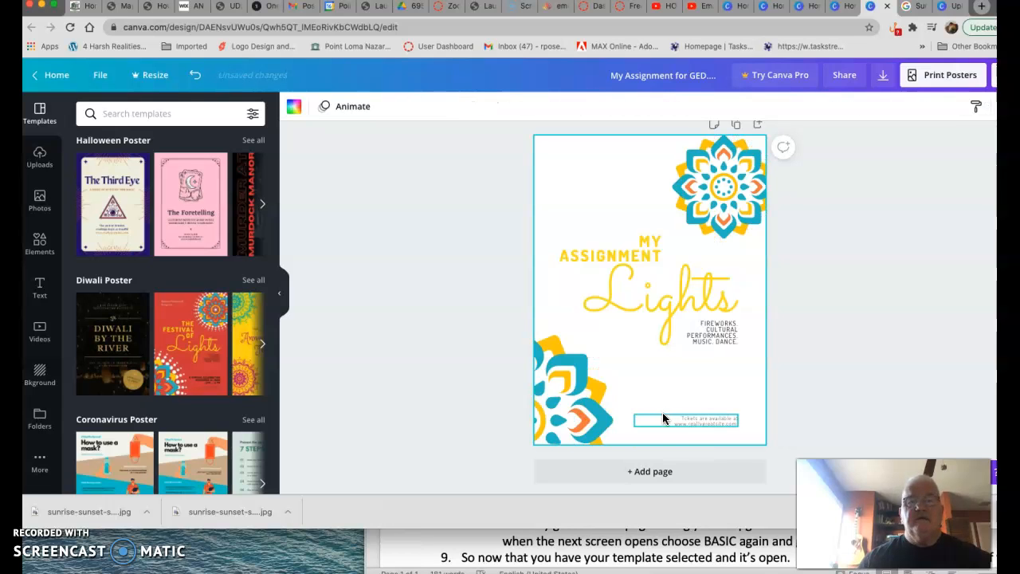
key(super+z)
- Delete the tickets website text line at the bottom of the poster
click(705, 422)
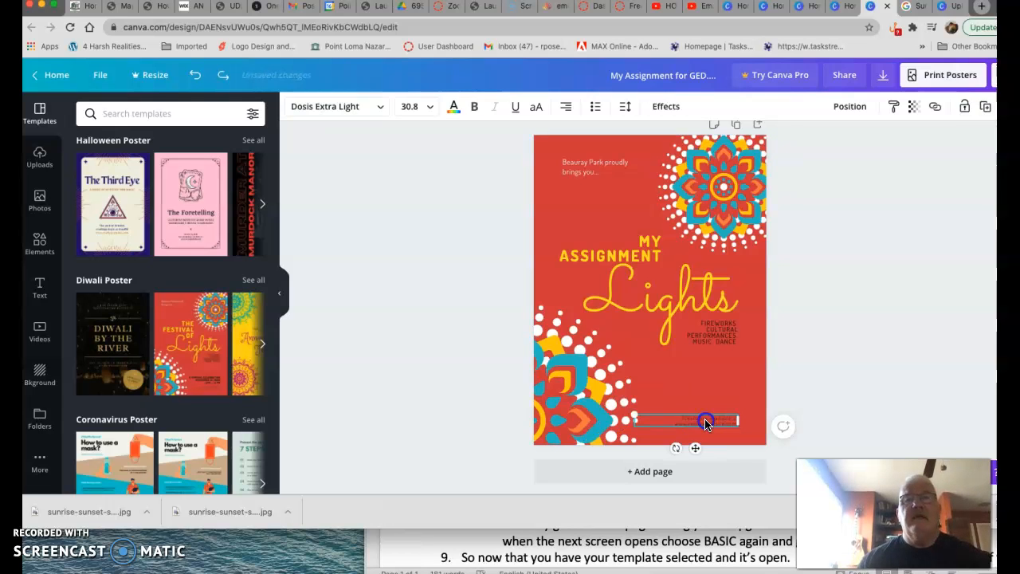
key(Delete)
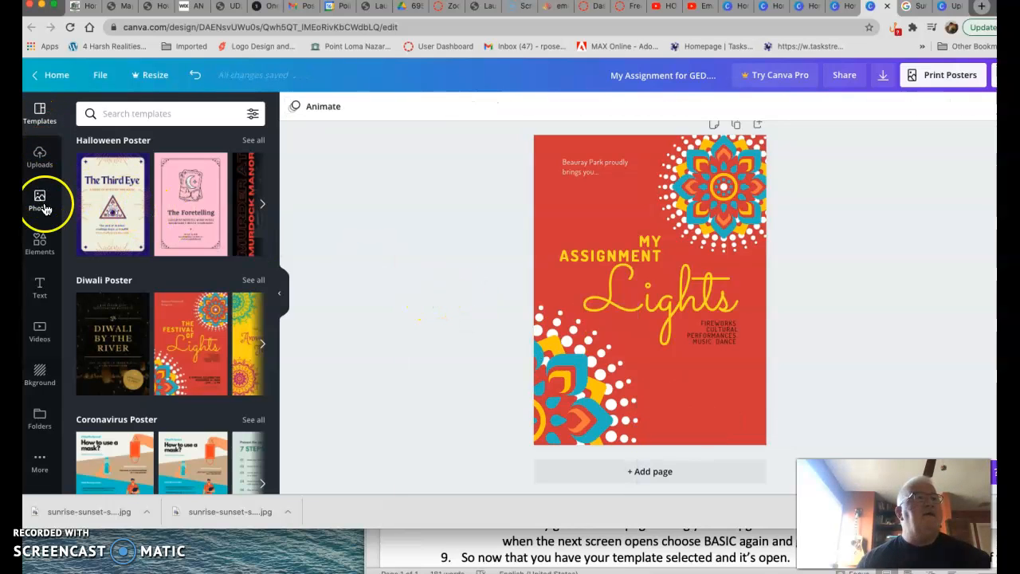
- Add a subheading text box and move it below the Lights title
click(40, 287)
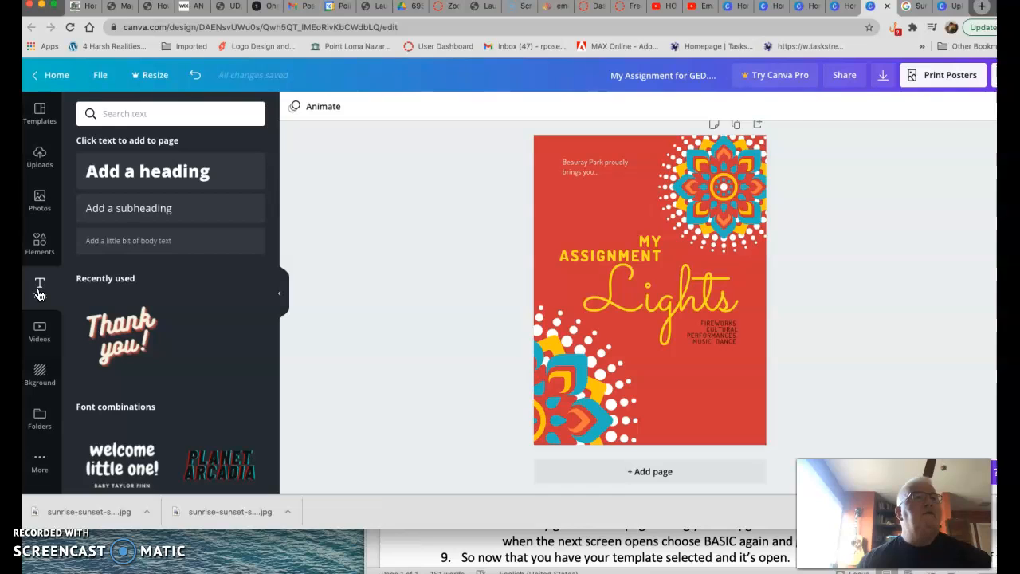
click(134, 207)
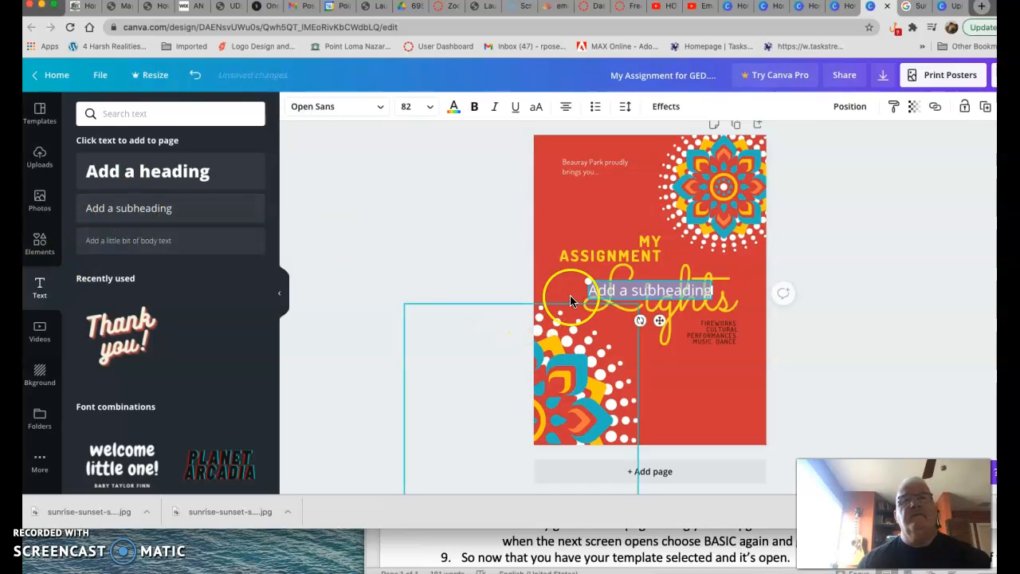
drag(640, 276, 751, 372)
click(649, 369)
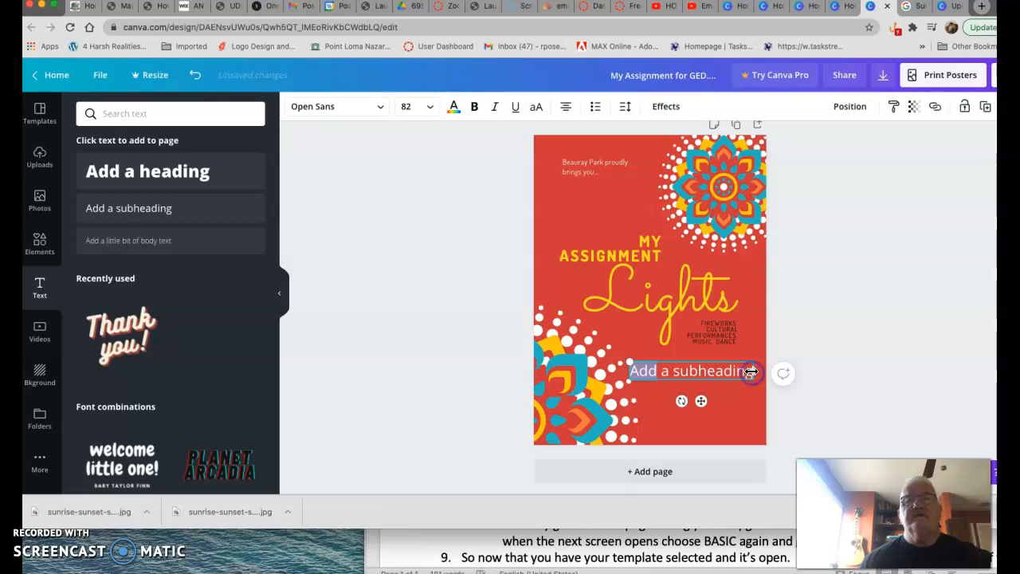
- Replace the subheading text with "What this is all about!" on two lines
text(W)
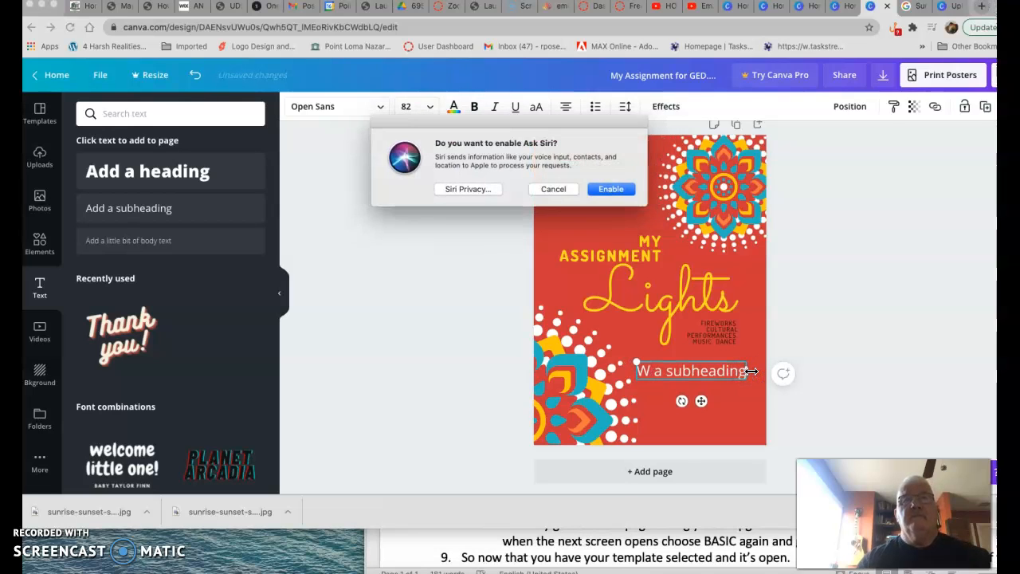
click(573, 185)
click(661, 376)
click(650, 372)
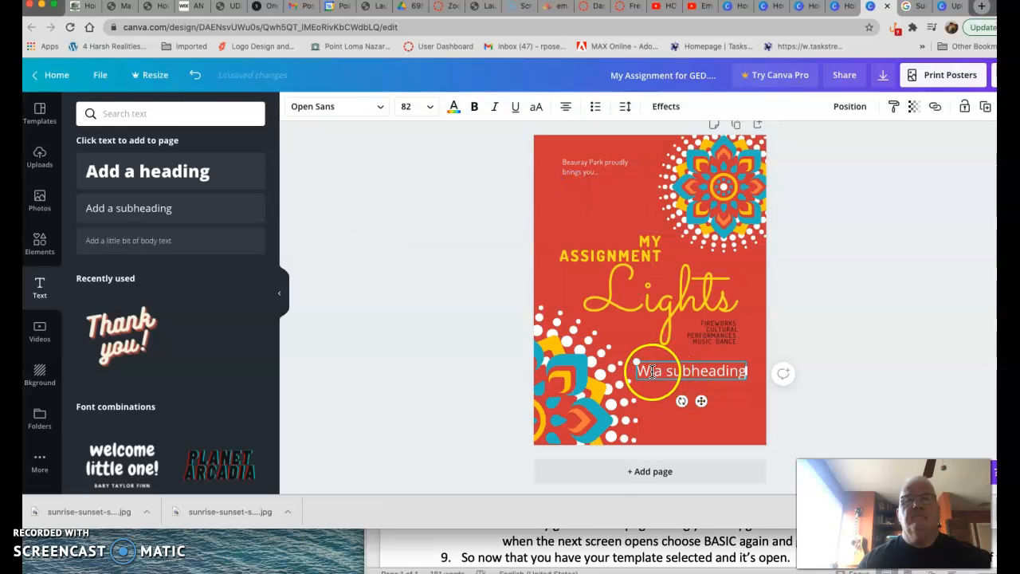
text(hat)
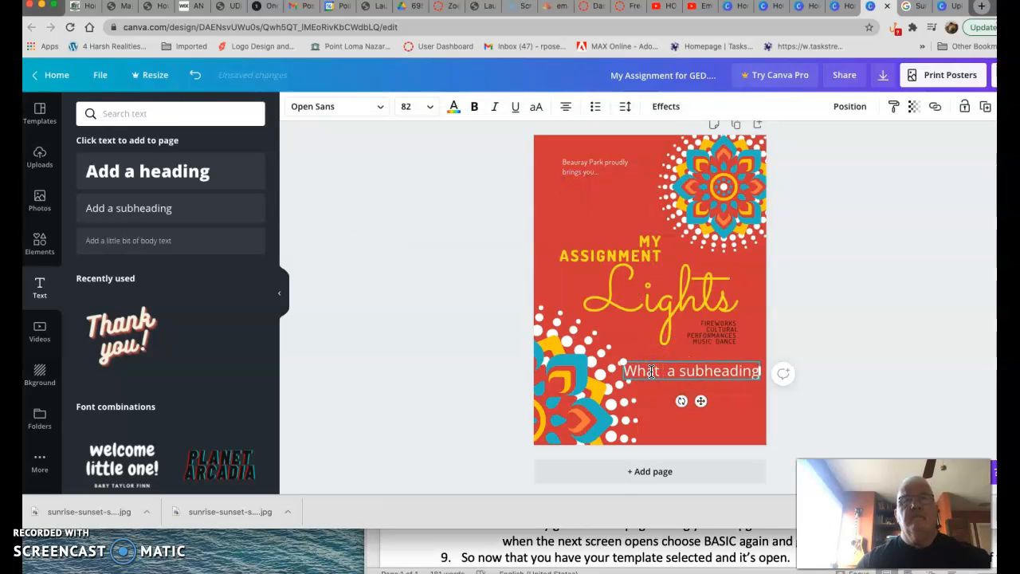
drag(670, 372, 694, 373)
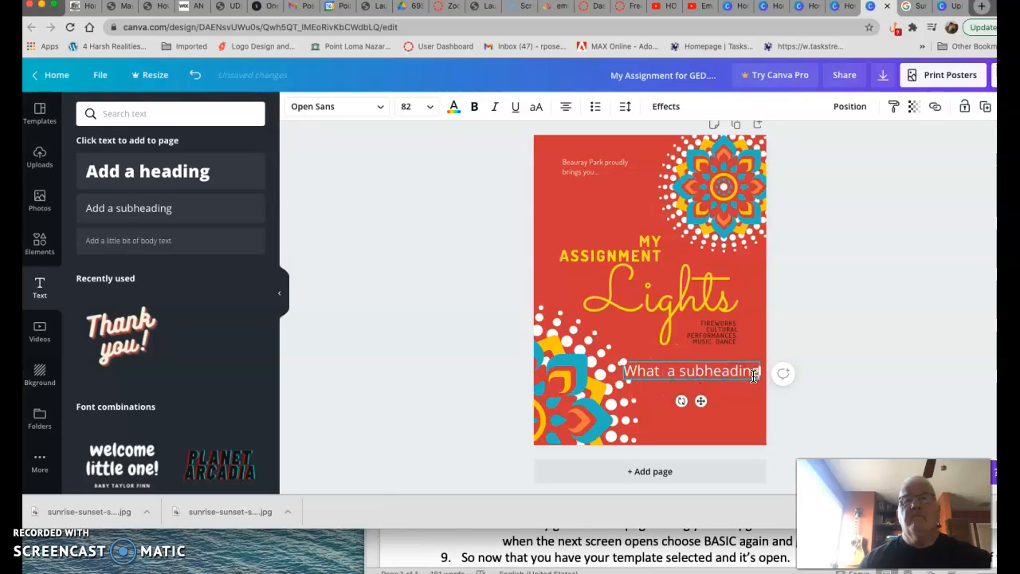
key(BackSpace)
key(BackSpace)
key(BackSpace)
key(BackSpace)
key(BackSpace)
key(BackSpace)
key(BackSpace)
key(BackSpace)
key(BackSpace)
key(BackSpace)
key(BackSpace)
text(this is)
key(Return)
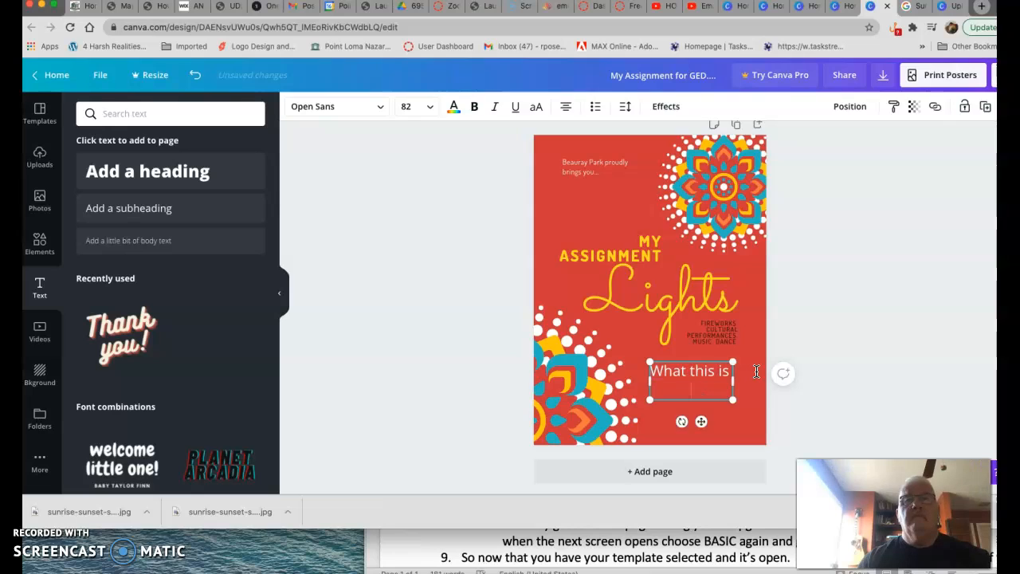
text(all about?)
key(BackSpace)
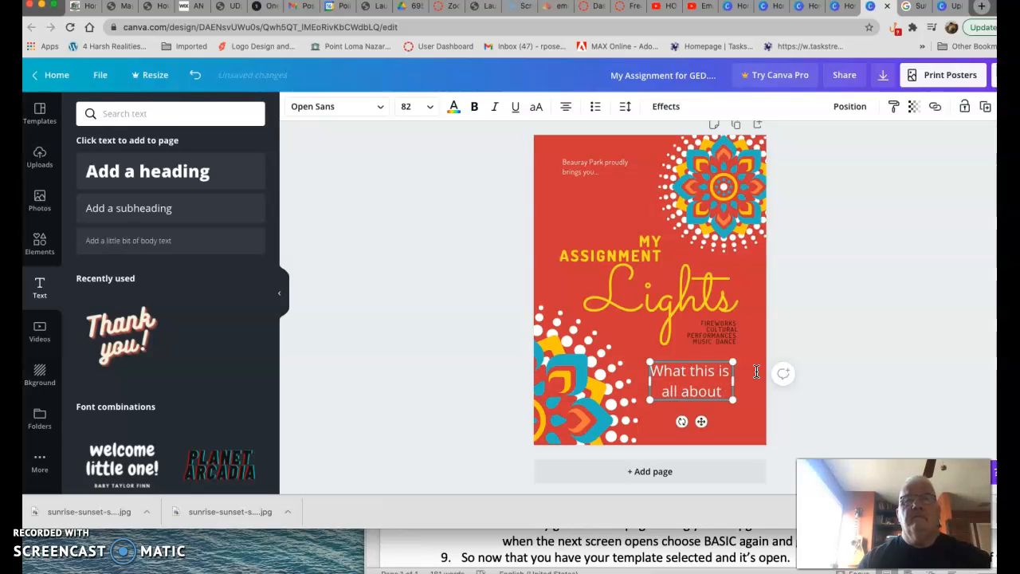
text(!)
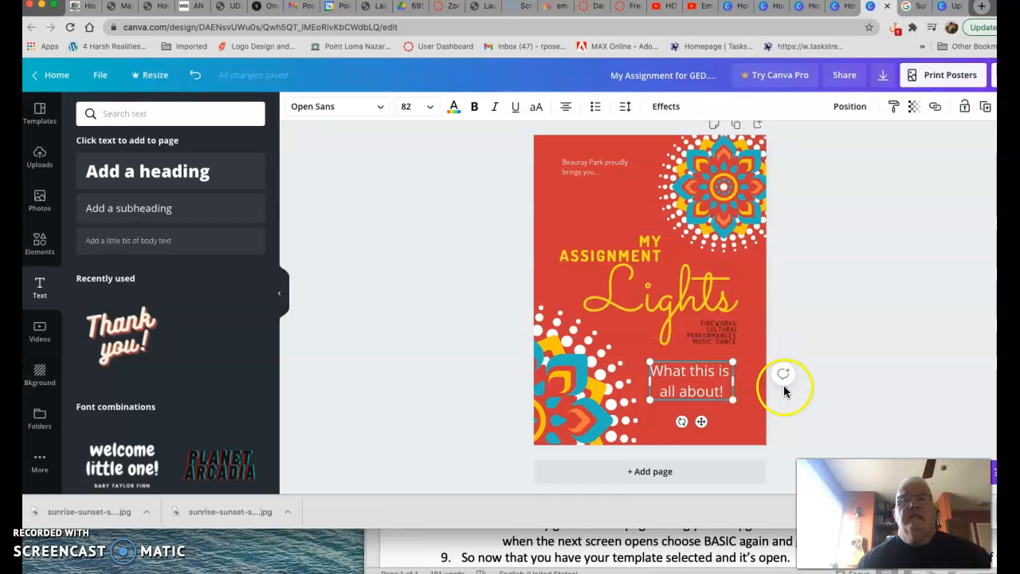
- Add a second page and insert the "You're Invited!" text combination onto it
click(641, 472)
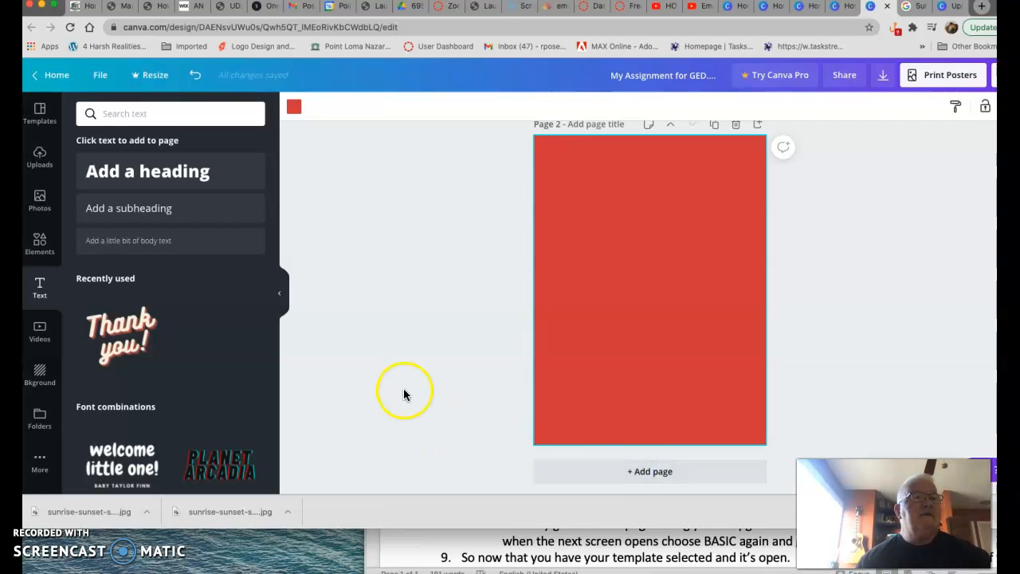
scroll(195, 362, down, 2)
scroll(195, 362, down, 10)
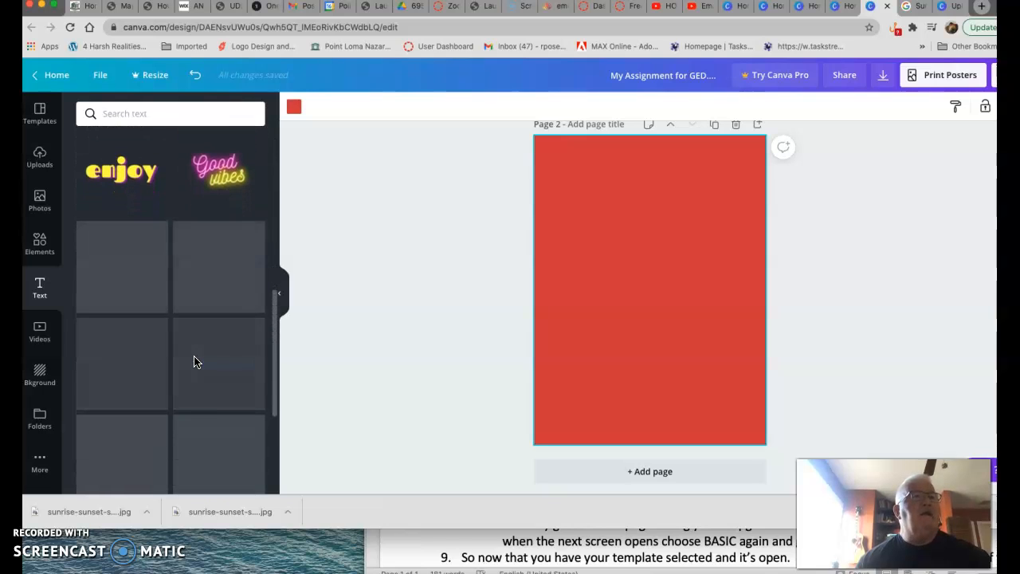
scroll(195, 362, down, 3)
scroll(195, 362, down, 6)
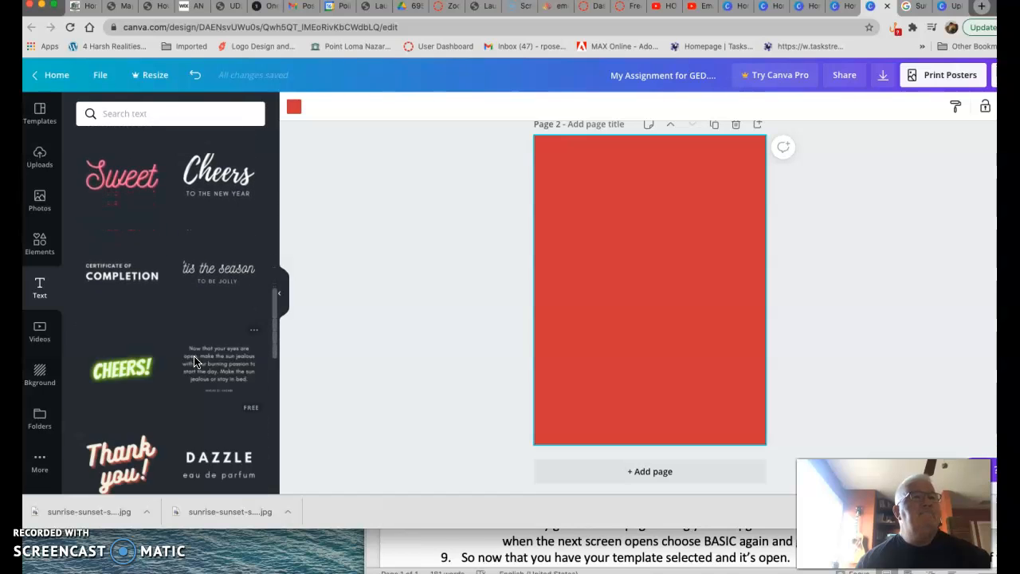
scroll(195, 362, down, 8)
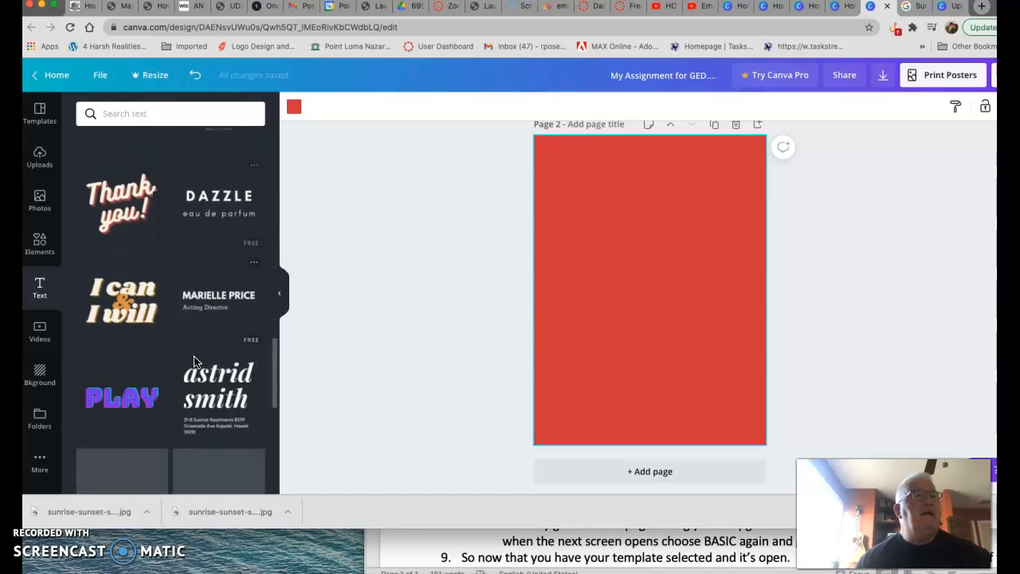
scroll(195, 361, down, 4)
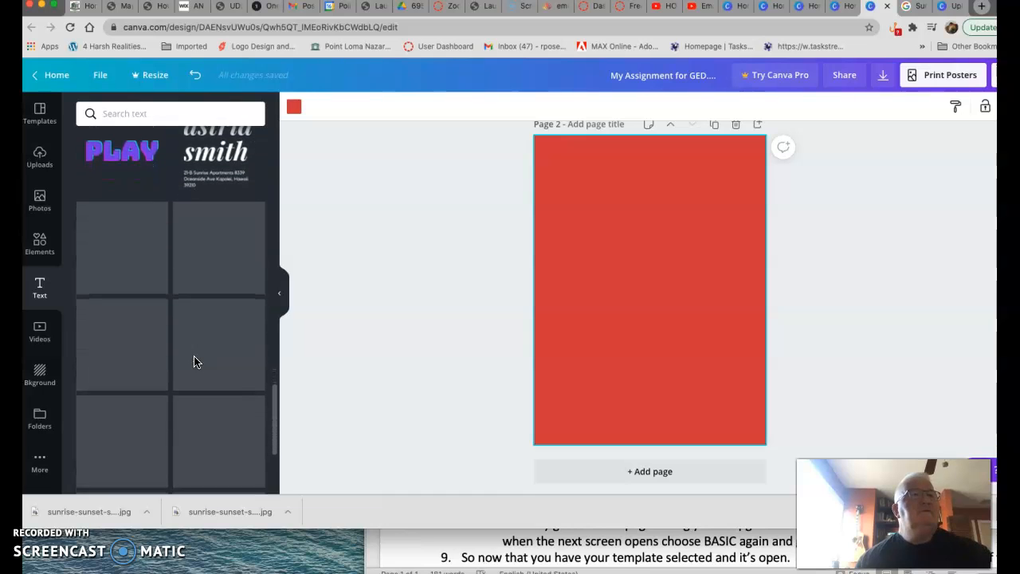
scroll(194, 361, down, 2)
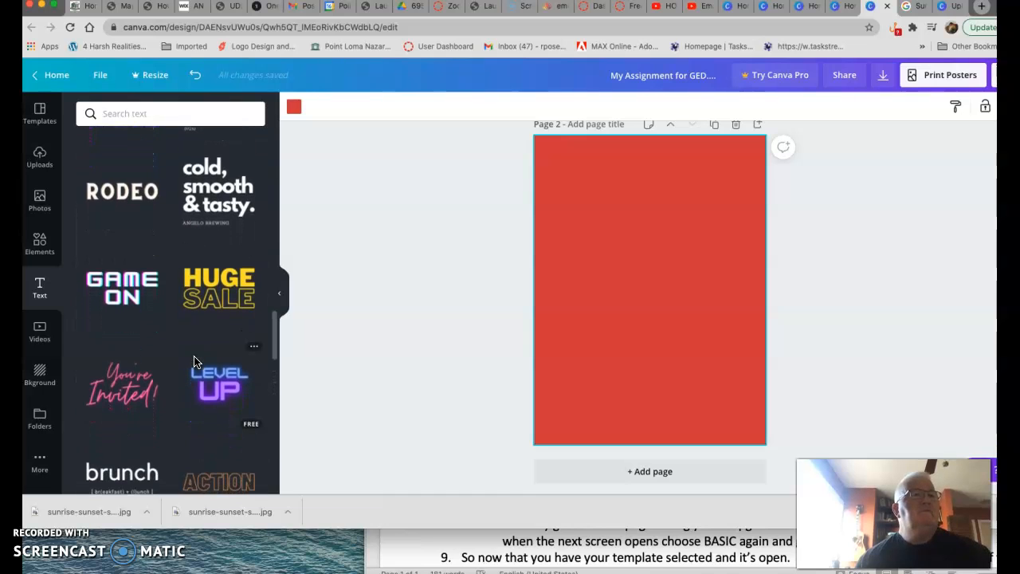
scroll(194, 361, down, 2)
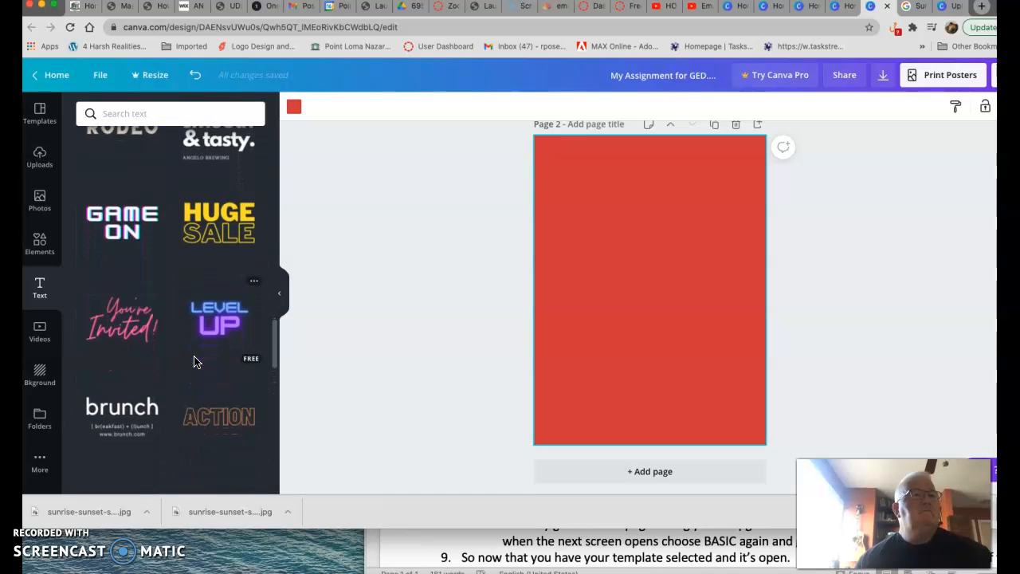
click(129, 322)
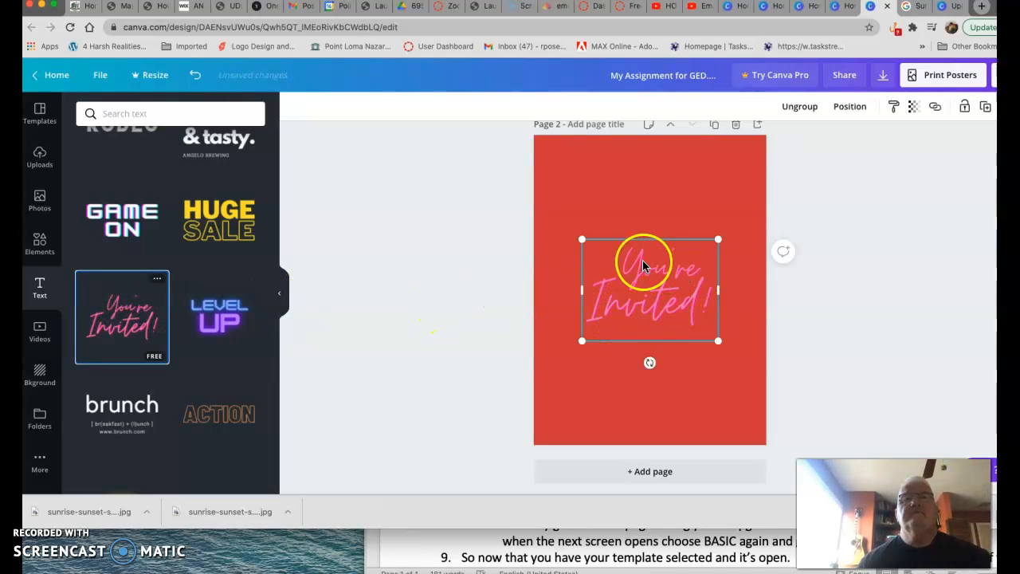
- Replace the word "Invited!" in the text combination with "Scenarios"
click(672, 313)
click(693, 315)
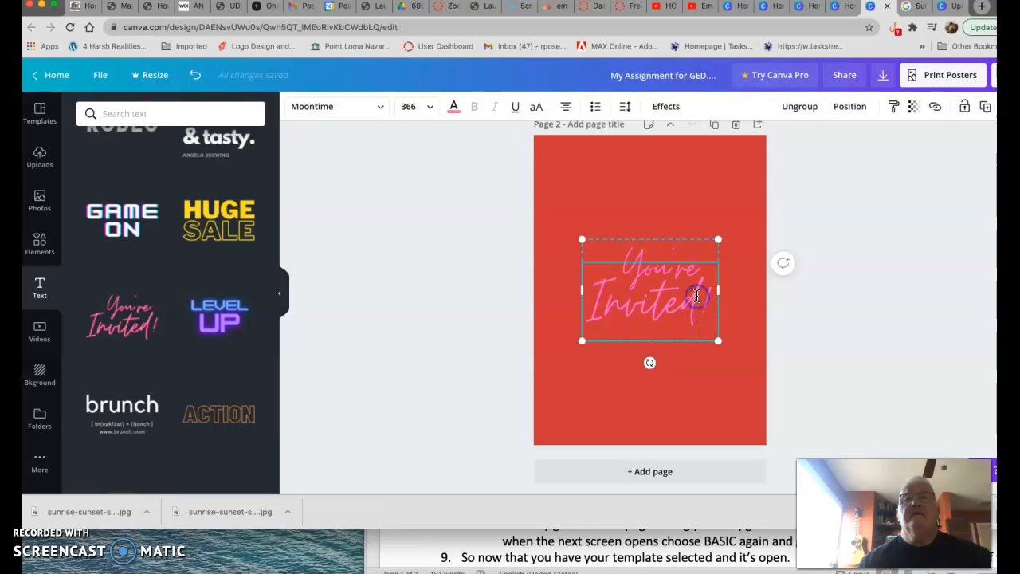
double_click(701, 299)
double_click(700, 295)
key(BackSpace)
key(BackSpace)
key(BackSpace)
key(BackSpace)
key(BackSpace)
key(BackSpace)
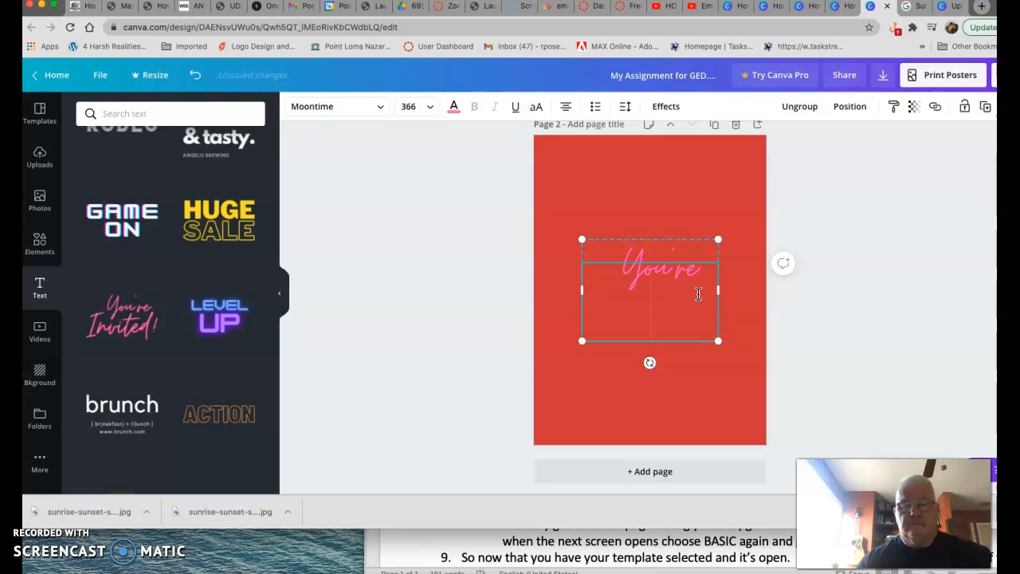
text(Scenario)
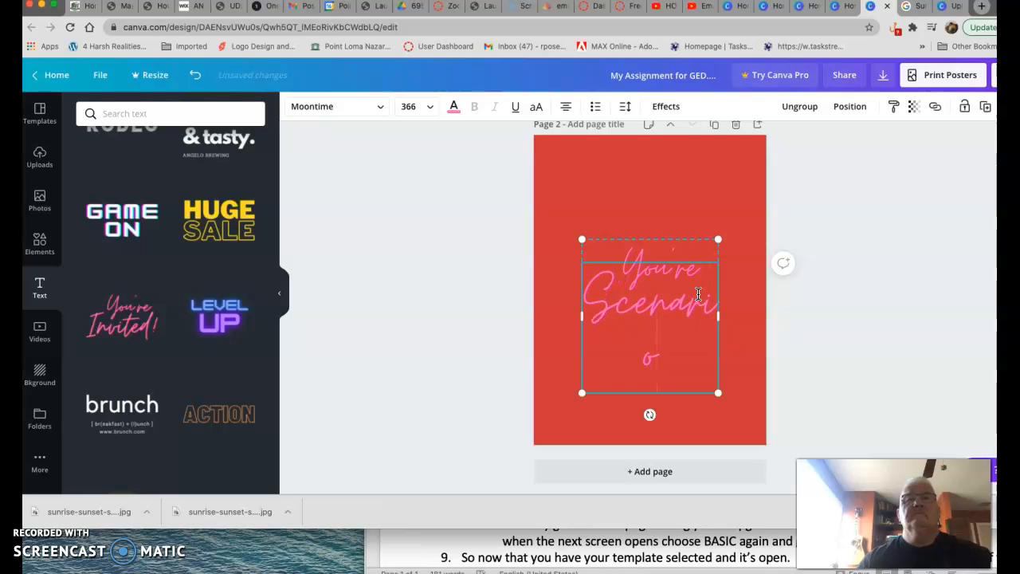
- Set the Scenarios text's font size to 120
drag(669, 358, 585, 298)
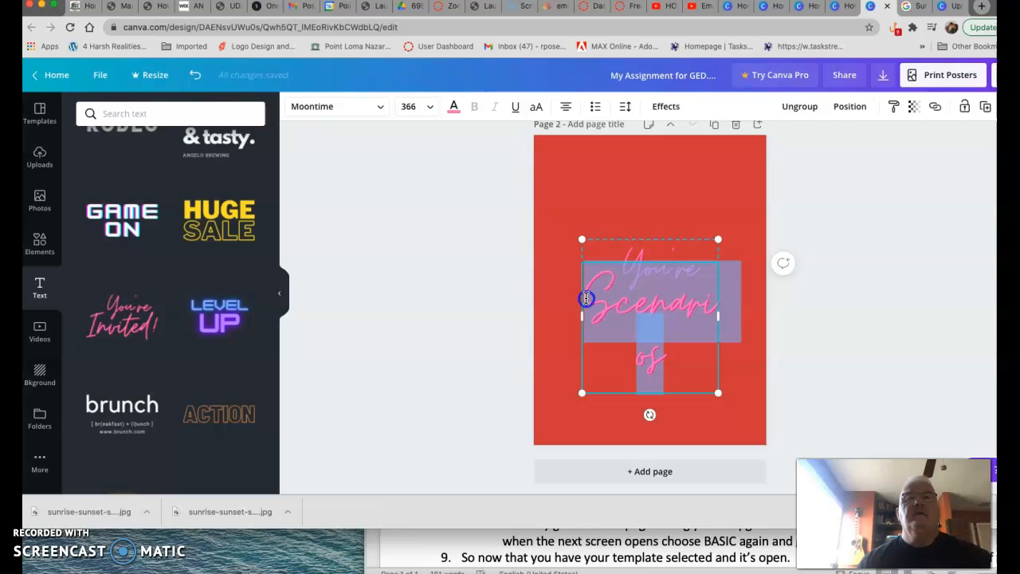
click(430, 108)
scroll(431, 337, down, 3)
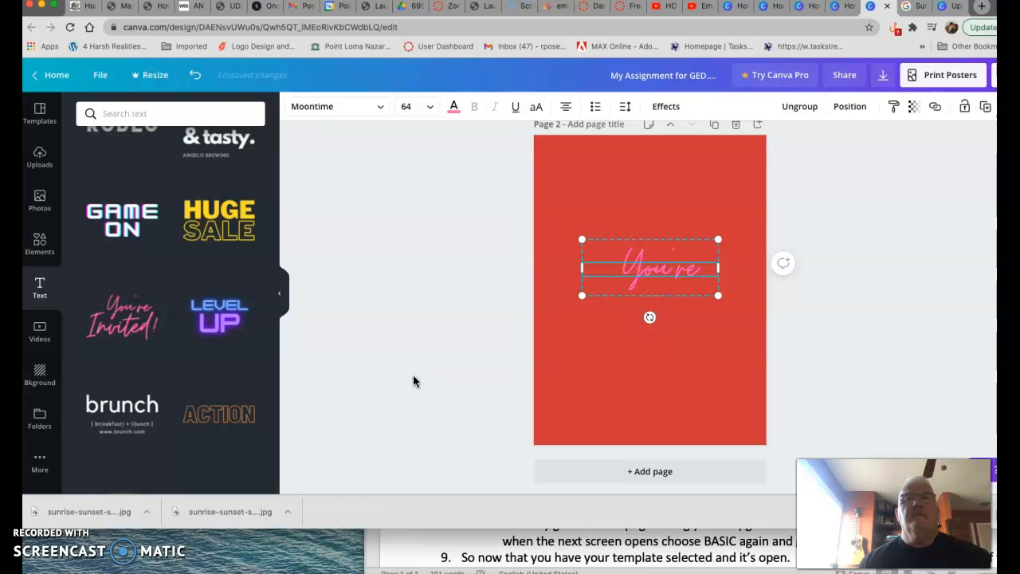
click(426, 106)
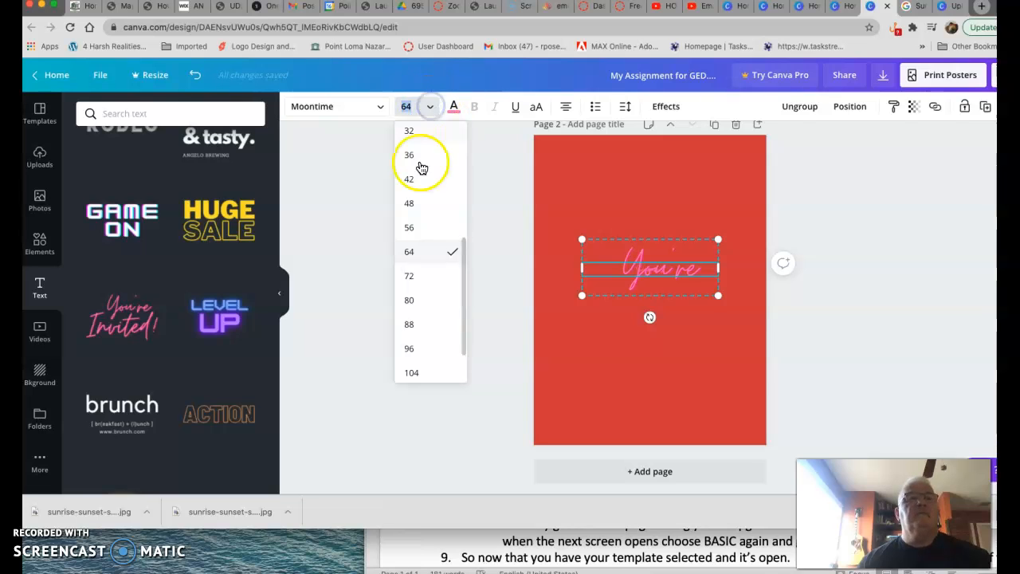
scroll(422, 183, down, 2)
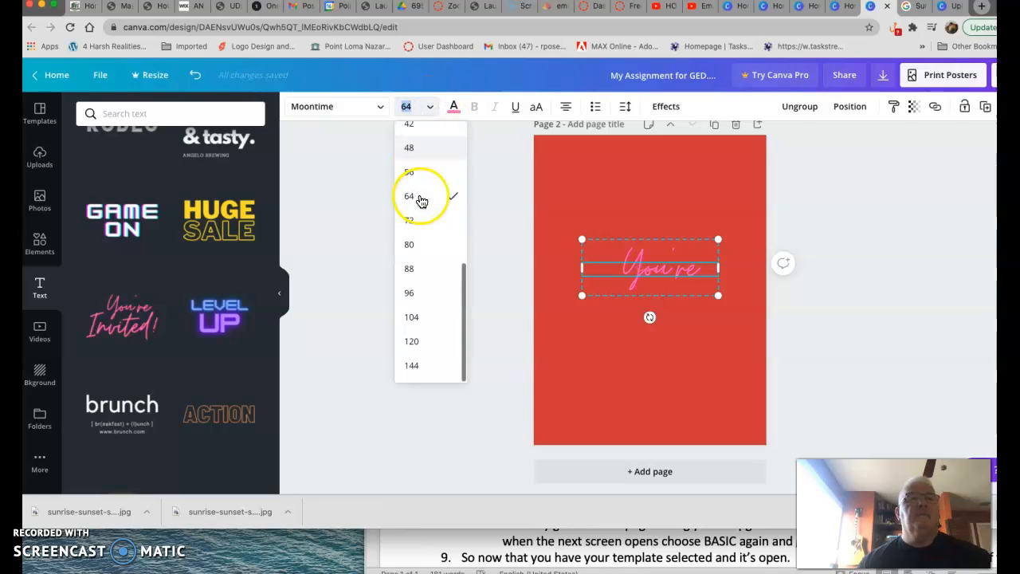
click(419, 341)
- Delete the "You're" line from the text combination
mouse_move(603, 267)
mouse_down()
mouse_move(605, 239)
mouse_move(605, 254)
mouse_up()
click(648, 250)
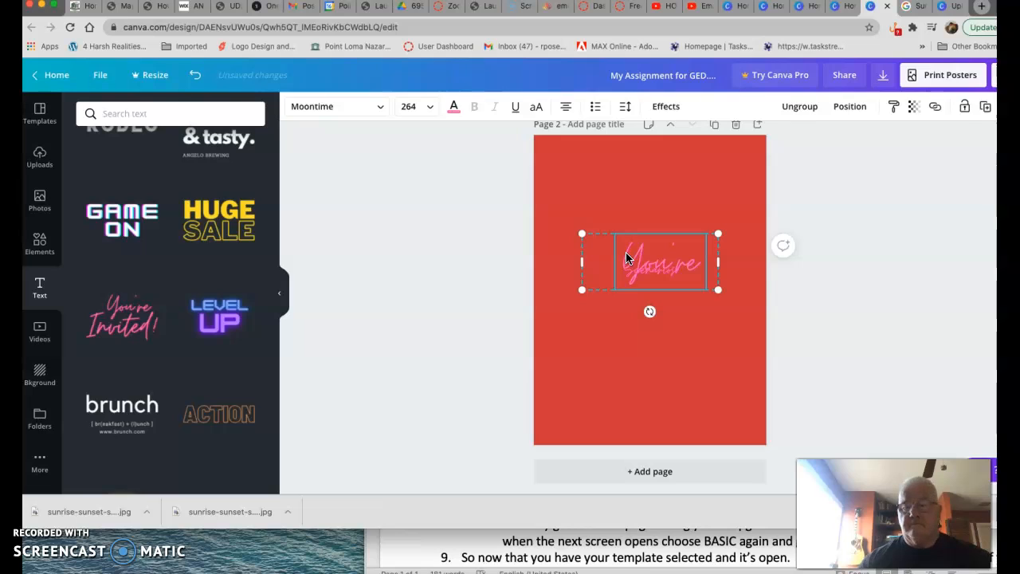
key(Delete)
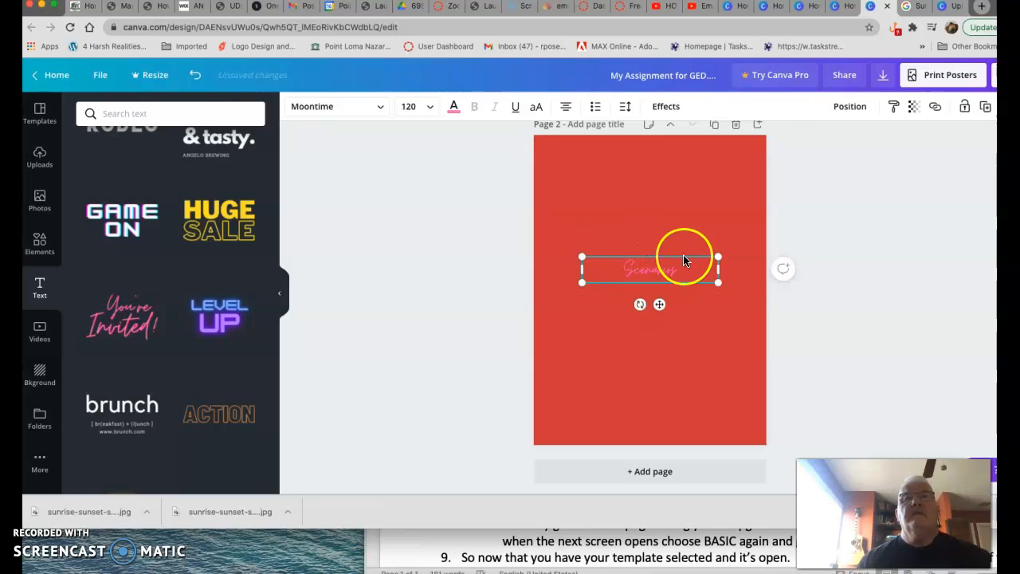
- Increase the Scenarios title's font size to 144
click(683, 229)
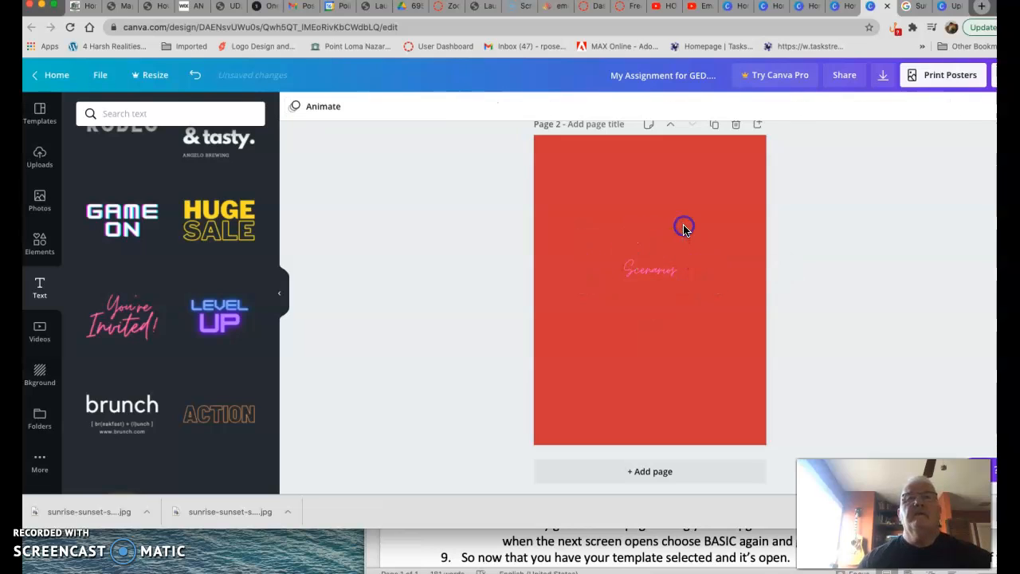
click(639, 273)
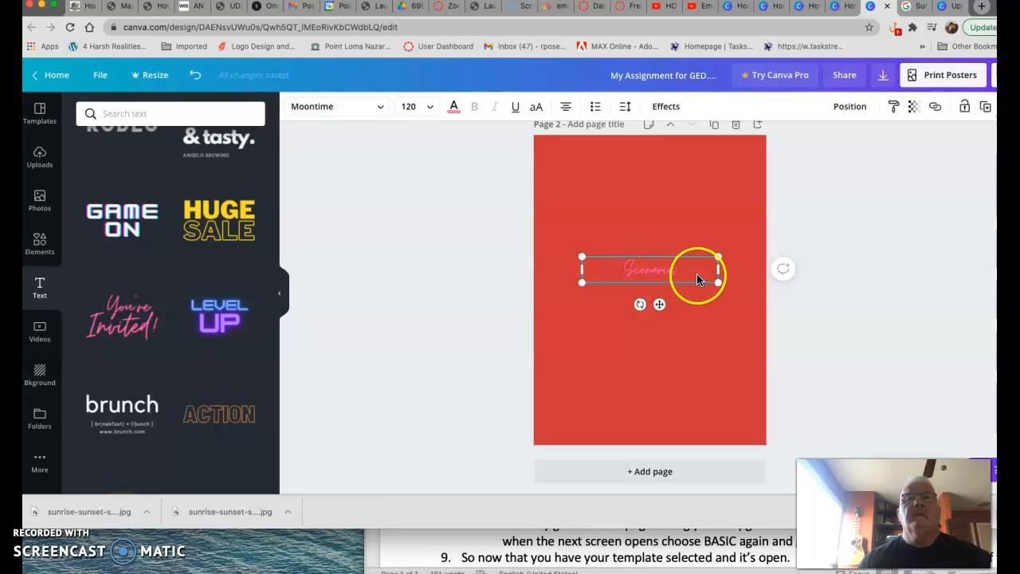
double_click(690, 275)
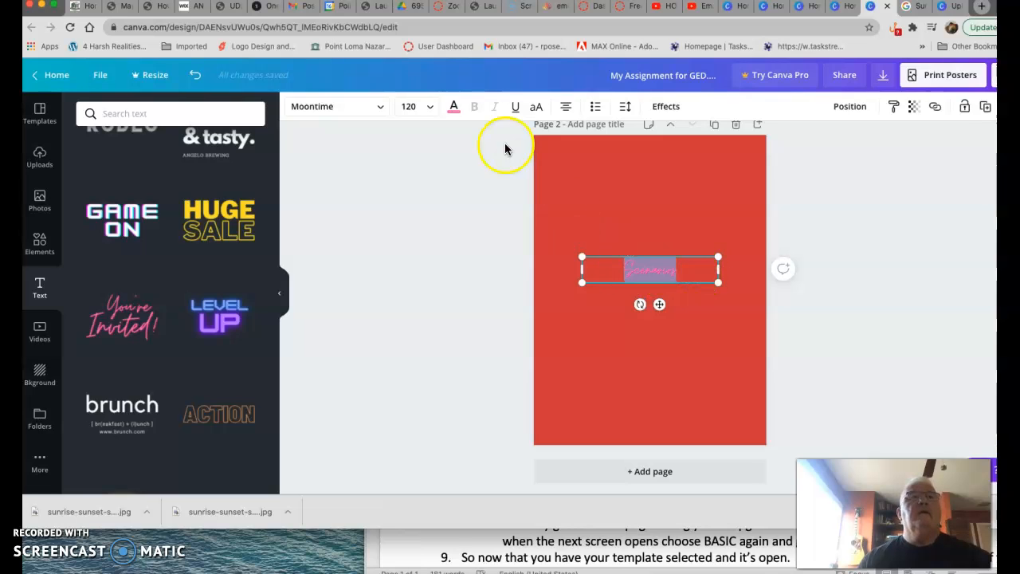
click(428, 107)
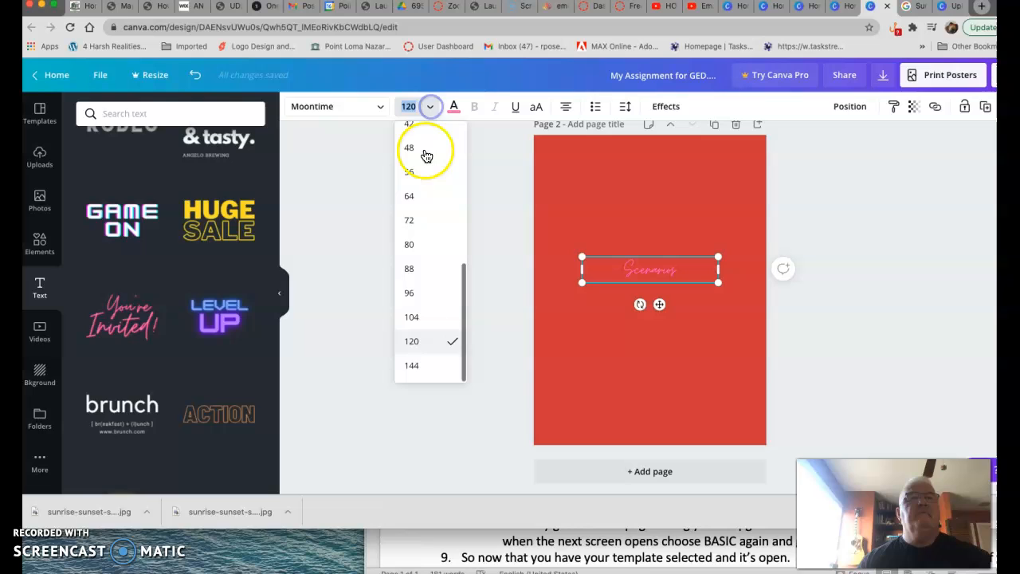
click(415, 364)
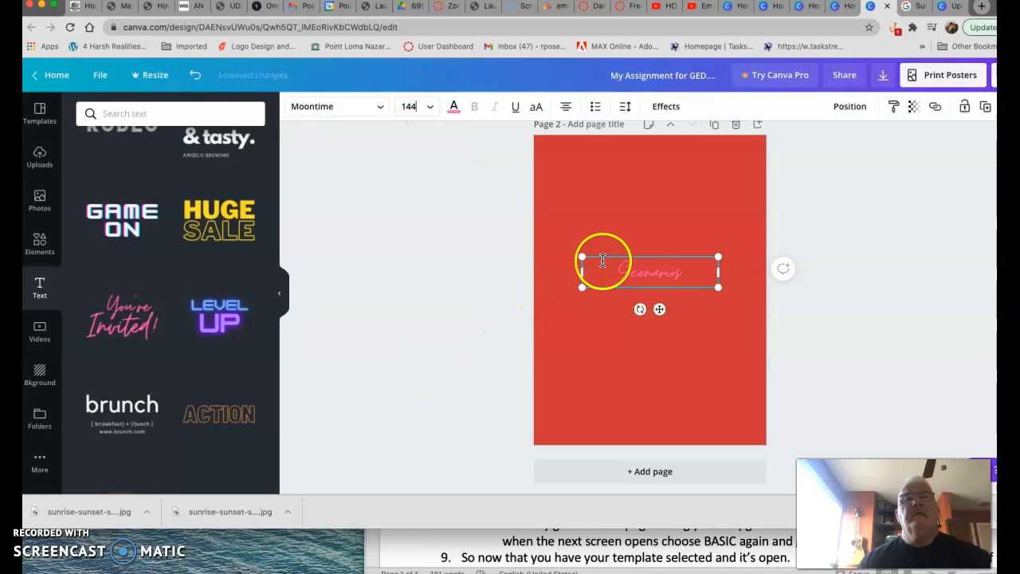
- Move the Scenarios title to the top of page 2
drag(601, 256, 597, 152)
click(591, 177)
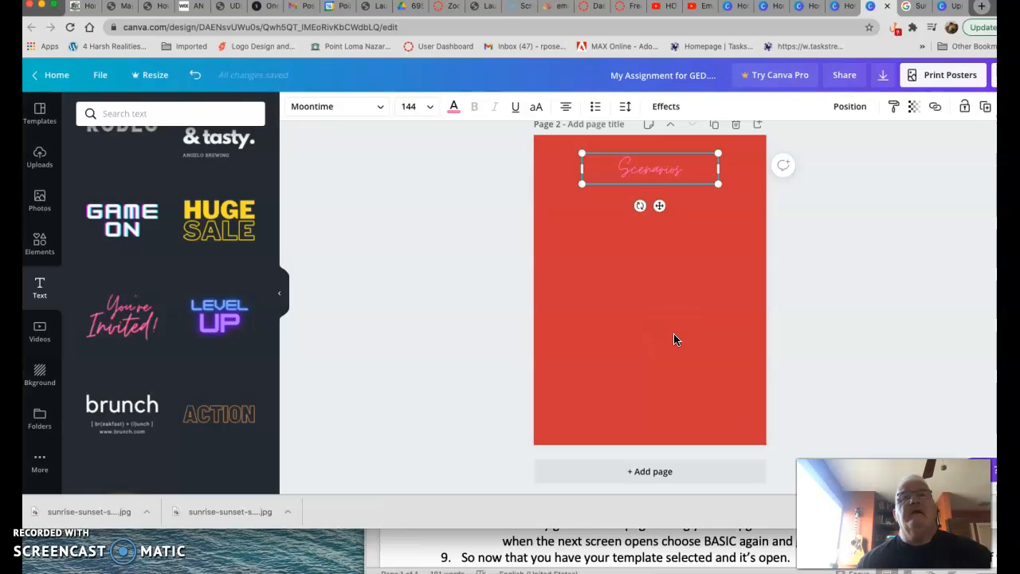
click(727, 301)
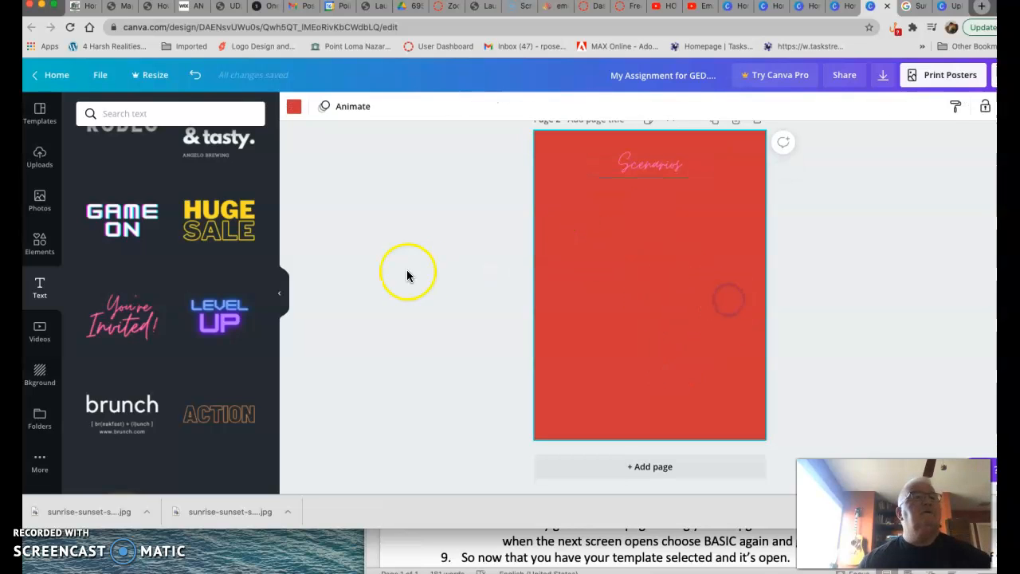
- Browse the stock photo library for a picture, then open the uploaded images instead
click(39, 203)
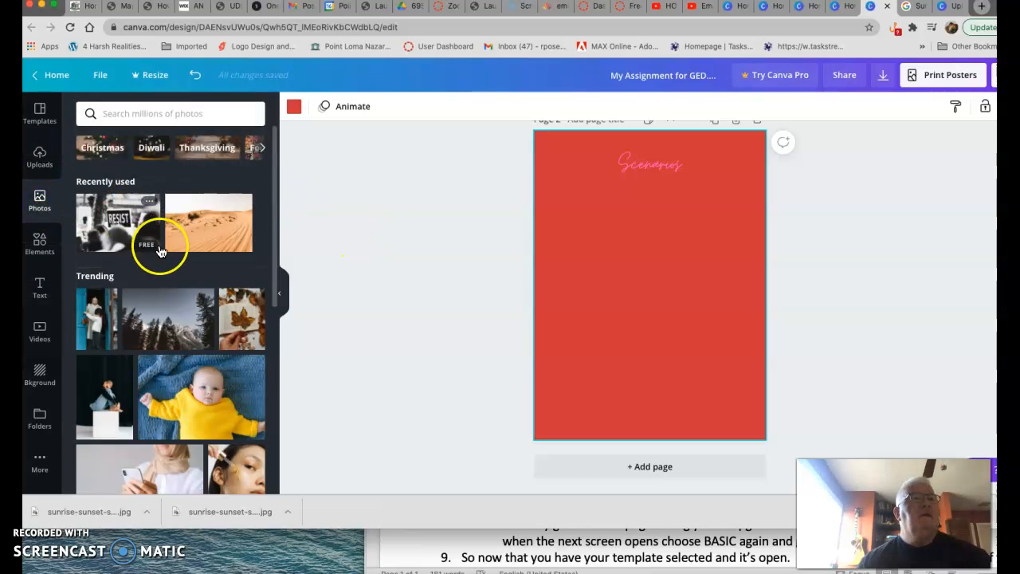
scroll(160, 263, down, 3)
scroll(162, 267, down, 10)
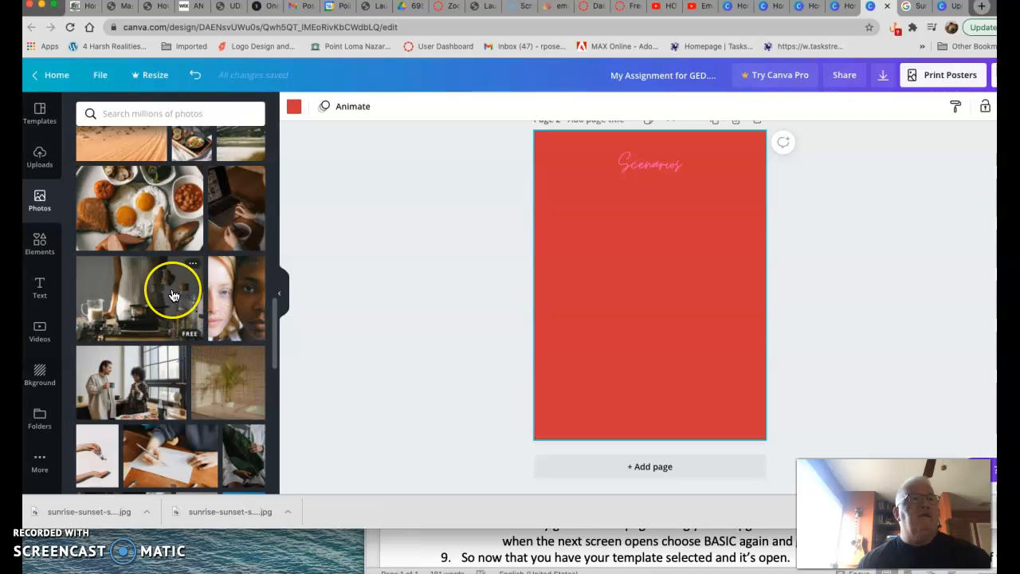
scroll(173, 295, down, 2)
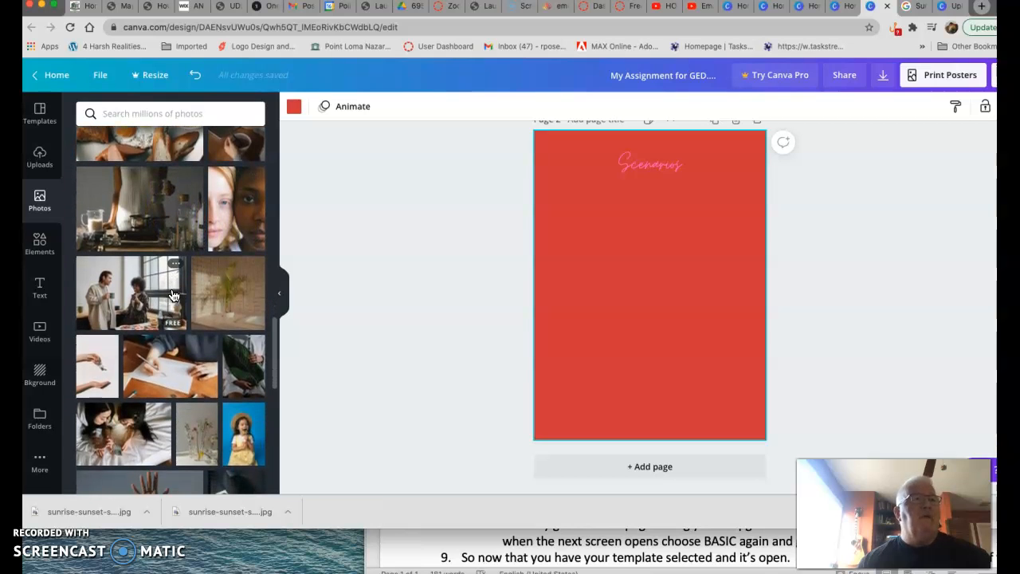
scroll(173, 295, down, 2)
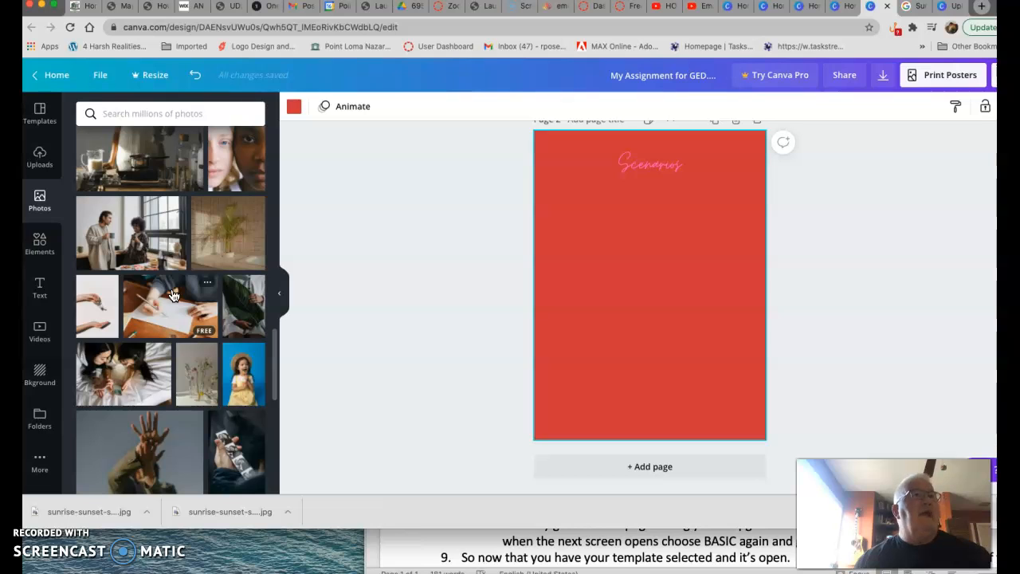
click(90, 220)
click(40, 154)
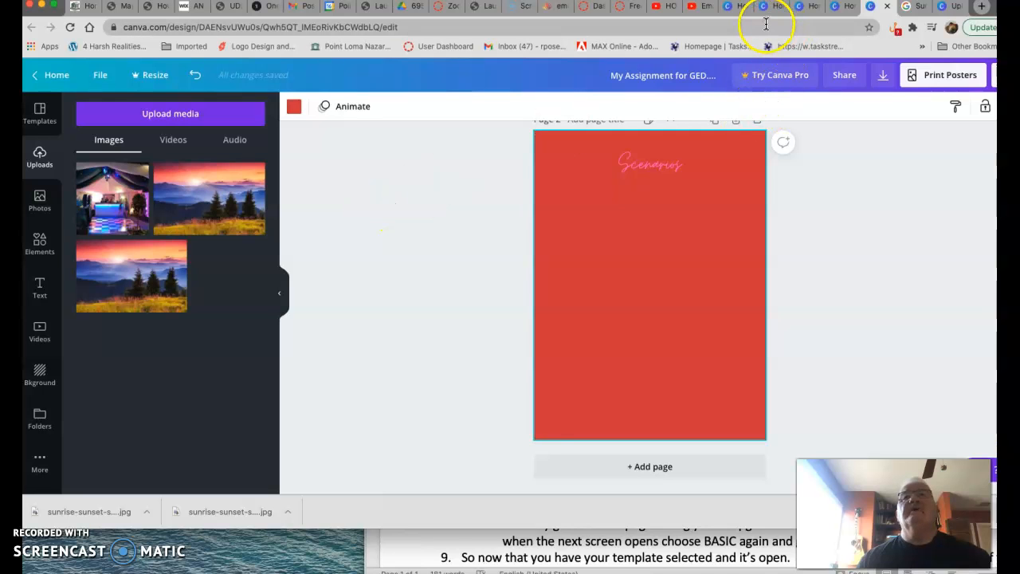
click(910, 8)
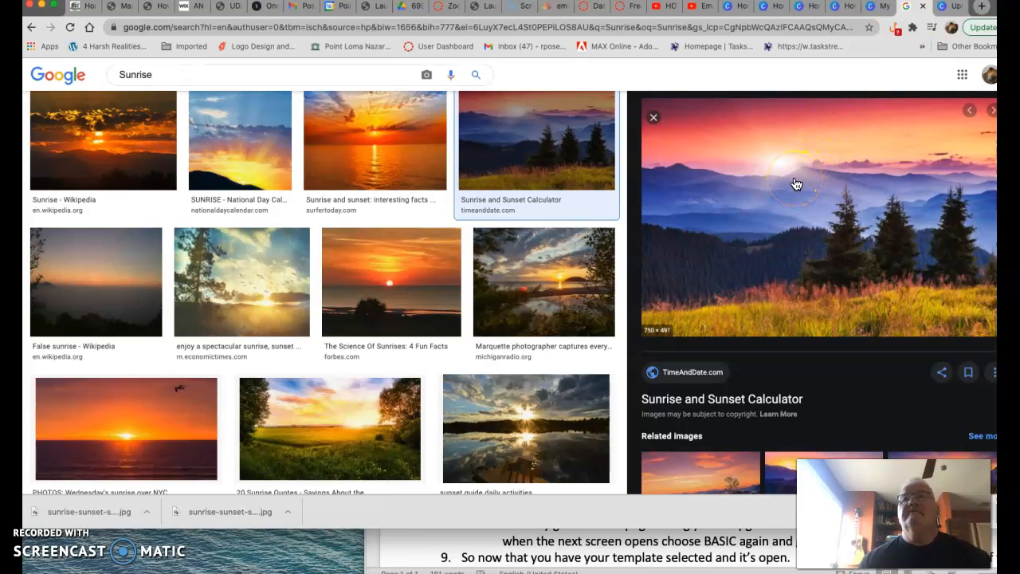
click(947, 10)
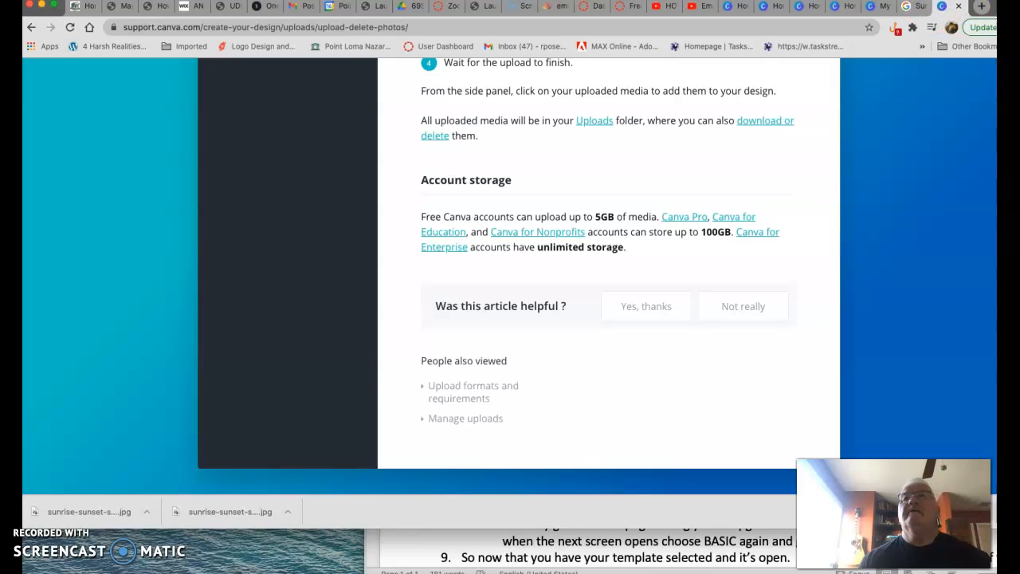
click(911, 8)
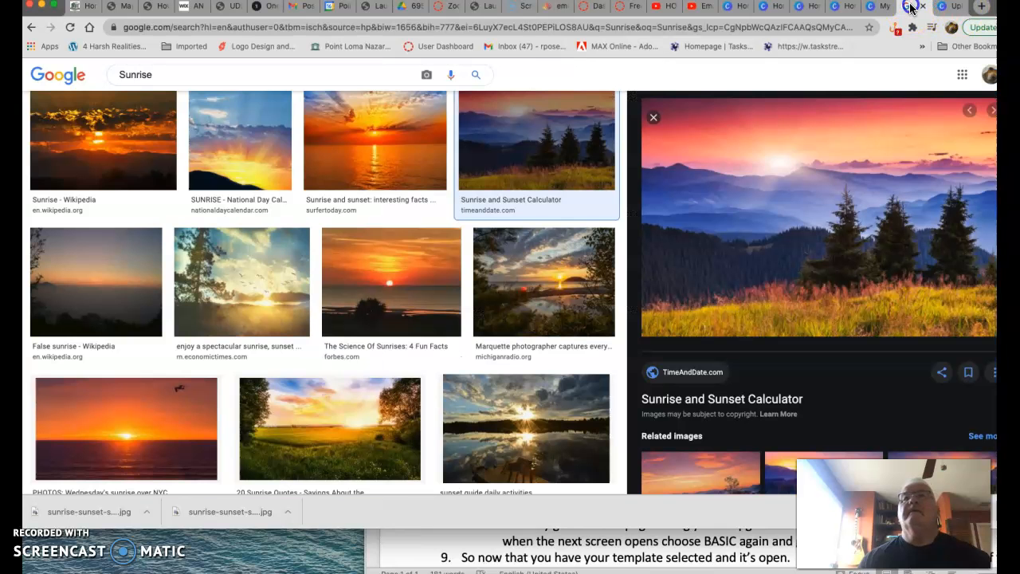
click(805, 8)
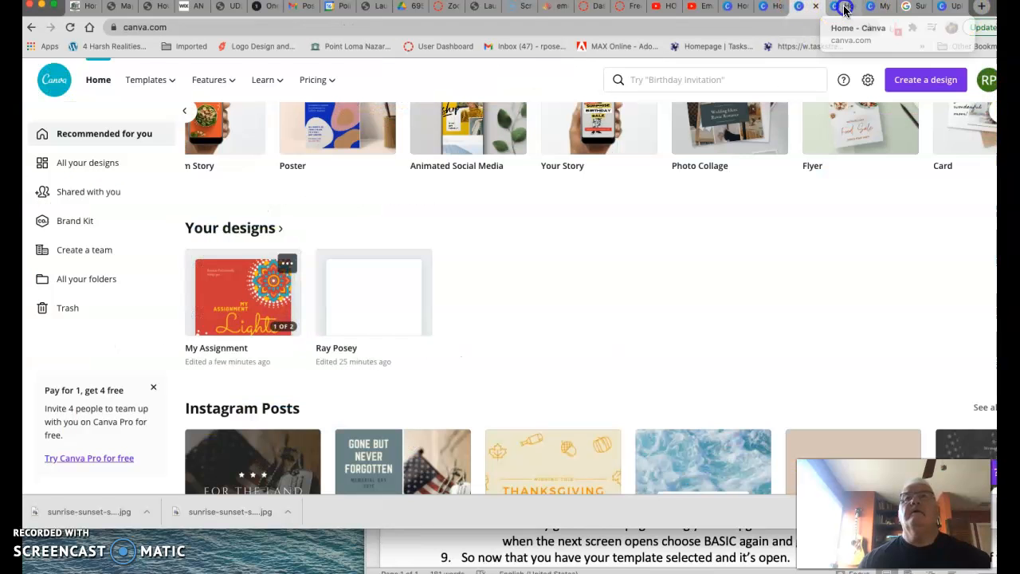
click(836, 8)
click(879, 9)
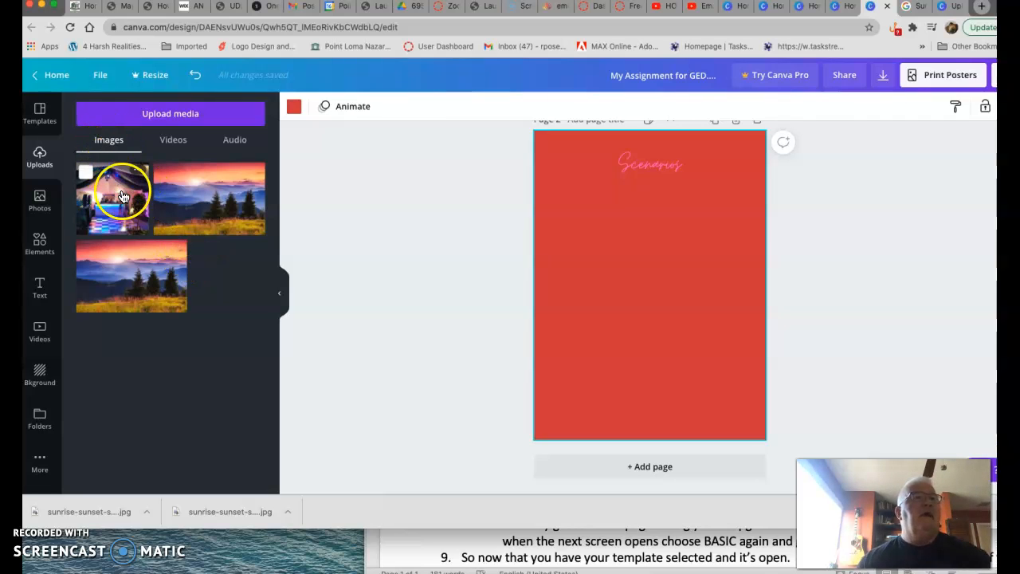
- Add the sunset mountain photo to page 2 and resize it below the Scenarios title
click(206, 208)
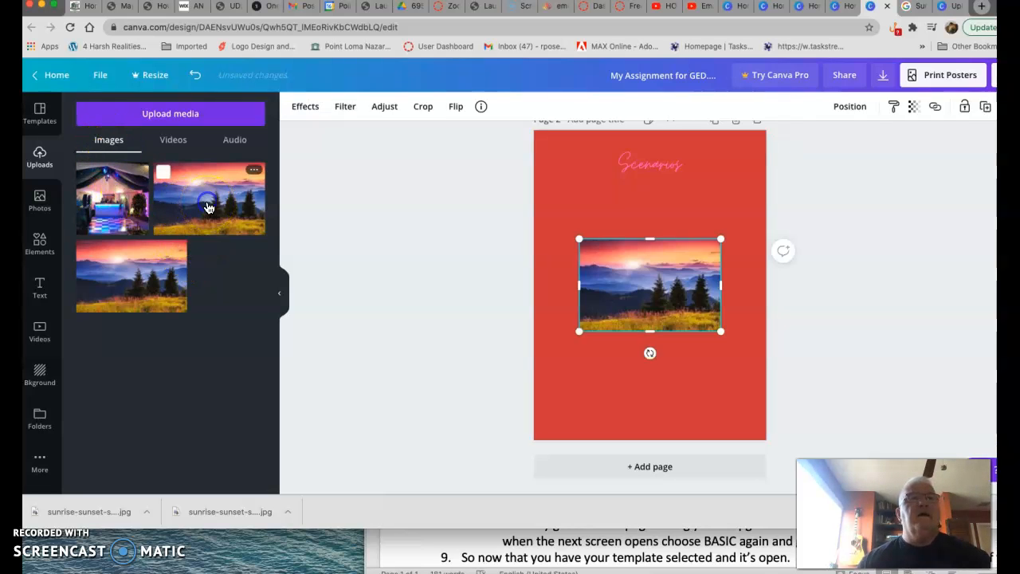
drag(578, 238, 557, 213)
drag(610, 247, 628, 210)
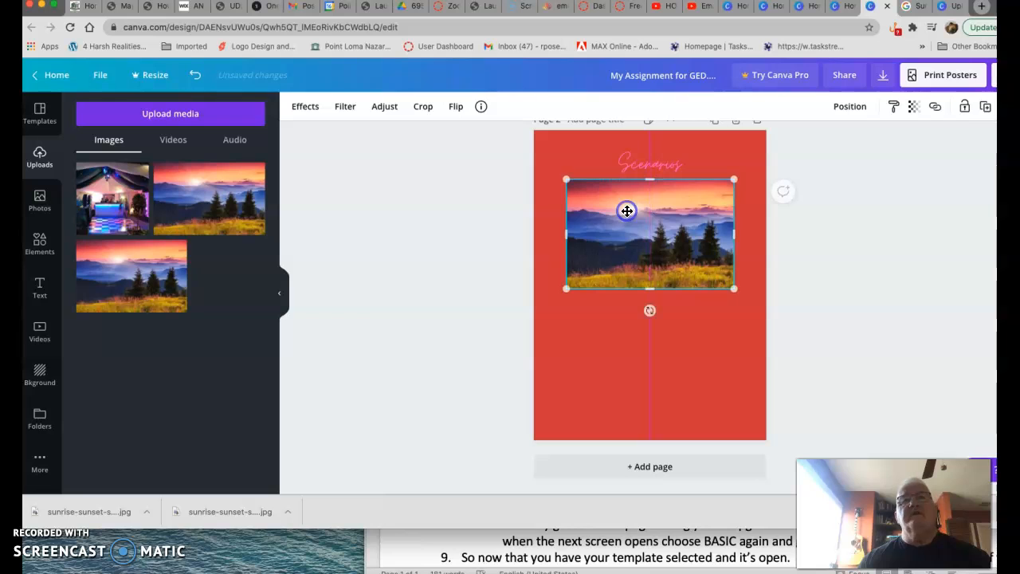
drag(733, 177, 677, 206)
- Rotate the sunset photo to a diagonal tilt
click(621, 312)
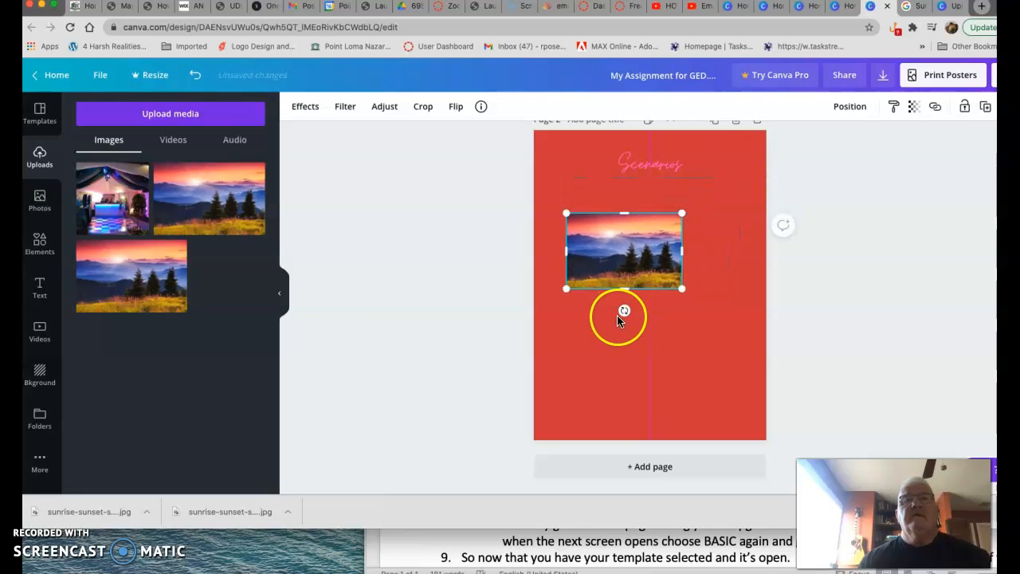
drag(628, 312, 595, 303)
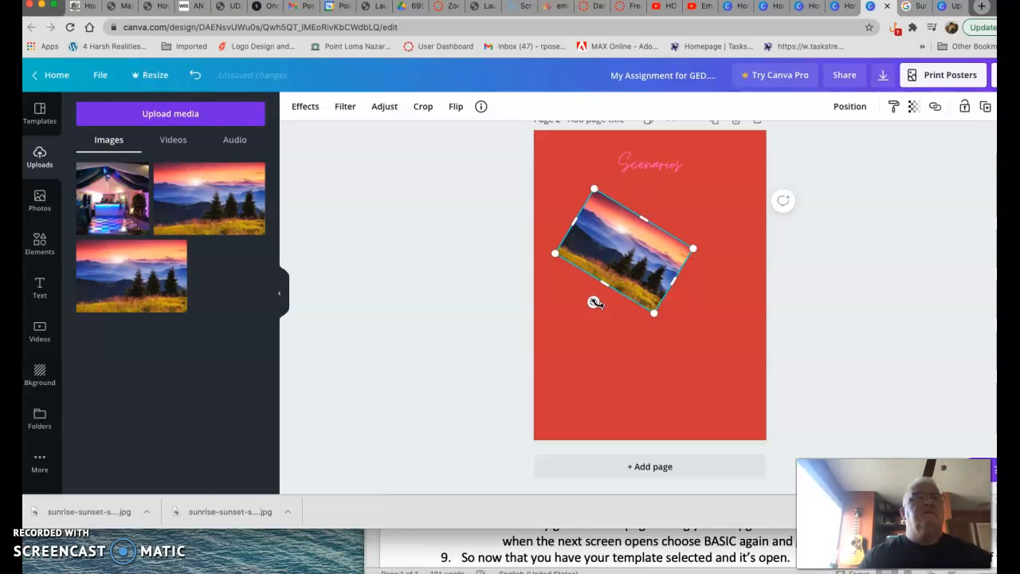
click(705, 205)
click(717, 323)
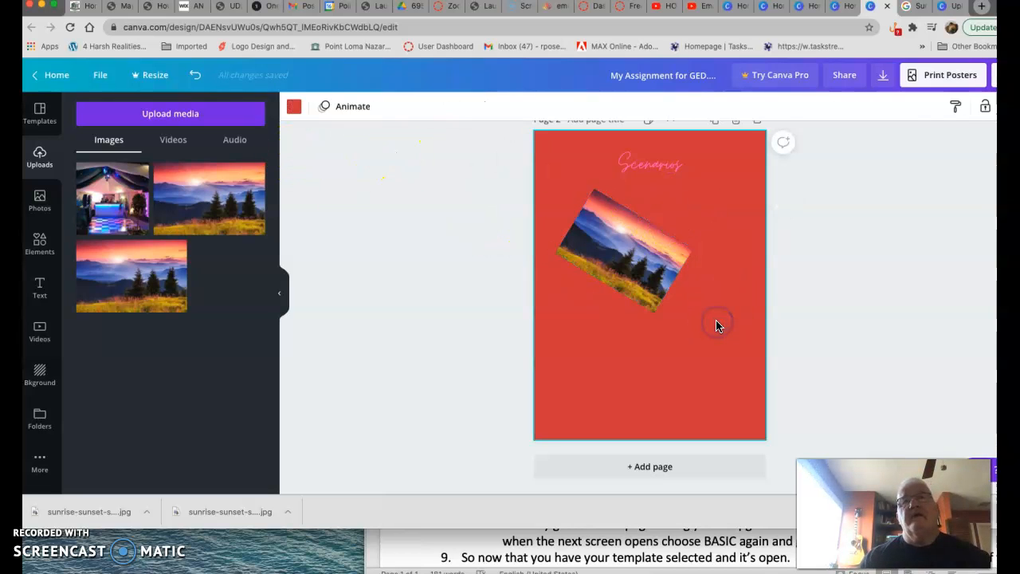
- Open the sunset photo's Effects and Filter options to review them
click(628, 261)
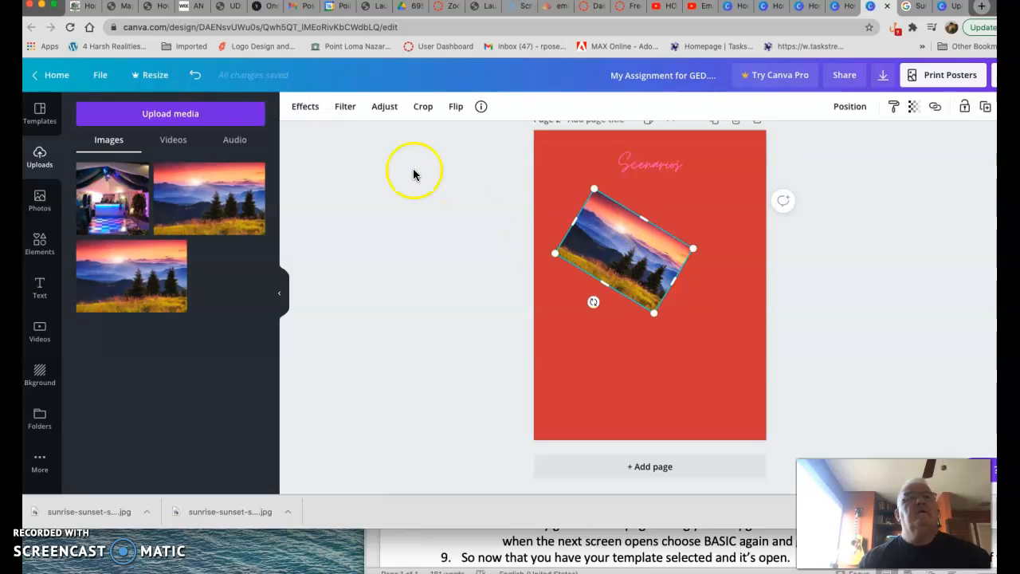
click(407, 168)
click(334, 106)
click(647, 246)
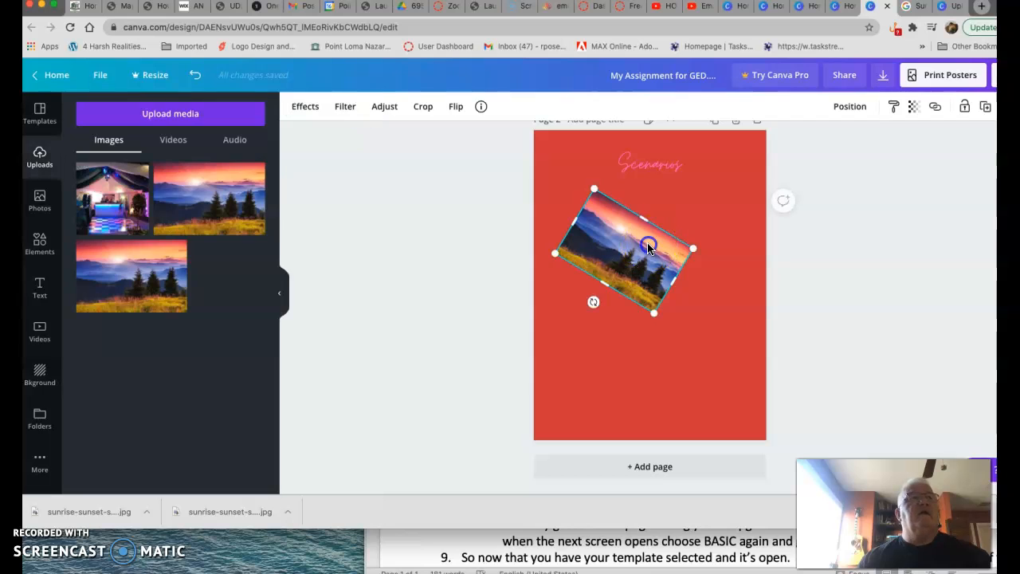
click(310, 110)
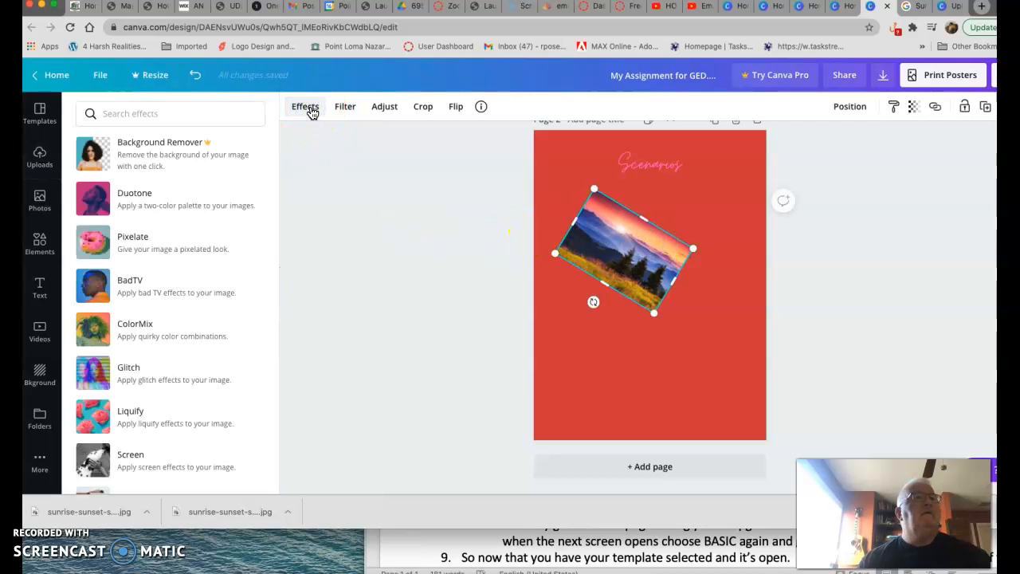
click(345, 110)
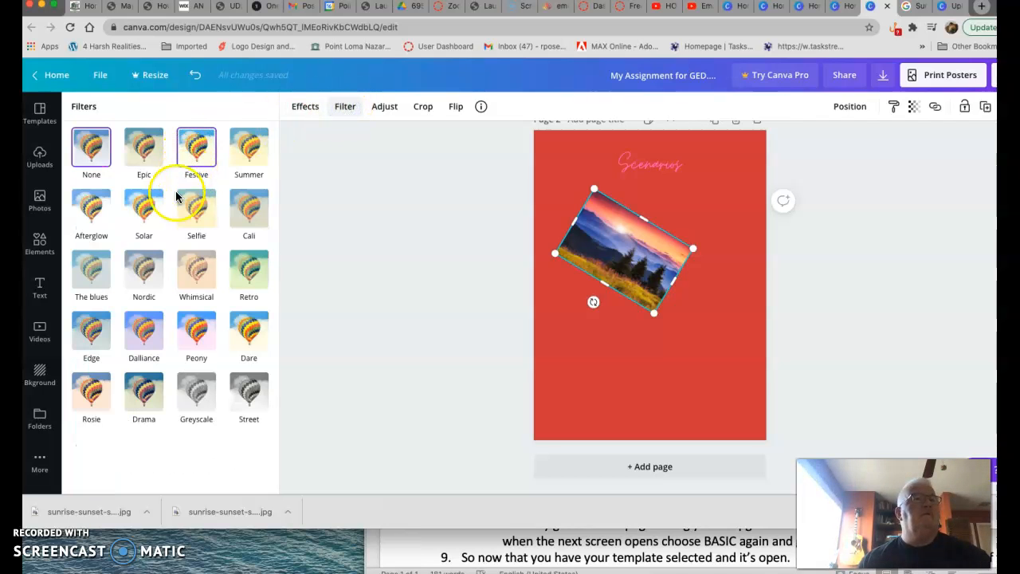
- Try the Dalliance filter on the sunset photo, reset it to None, and preview the Adjust and Crop options
click(148, 340)
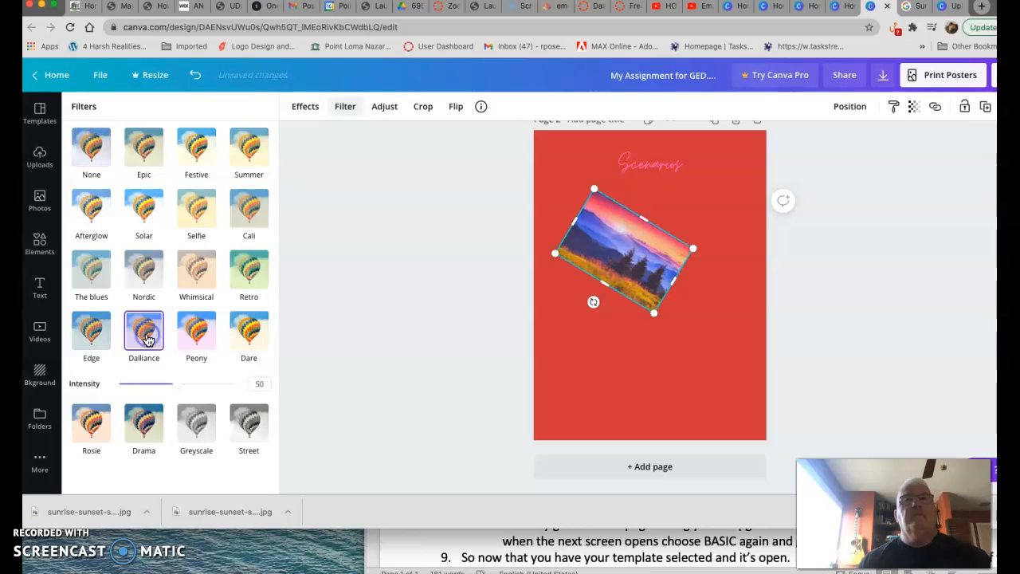
click(91, 149)
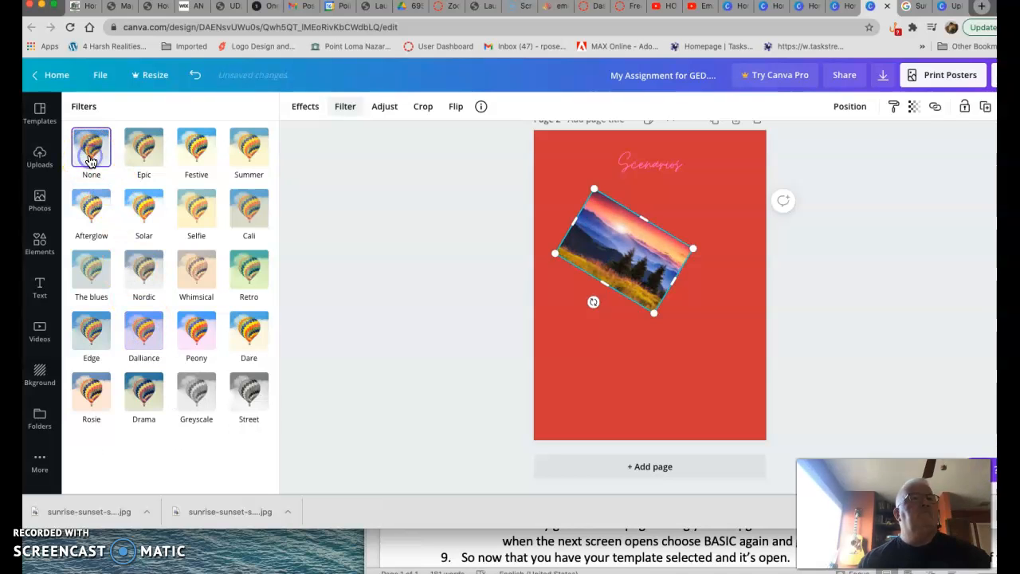
click(384, 109)
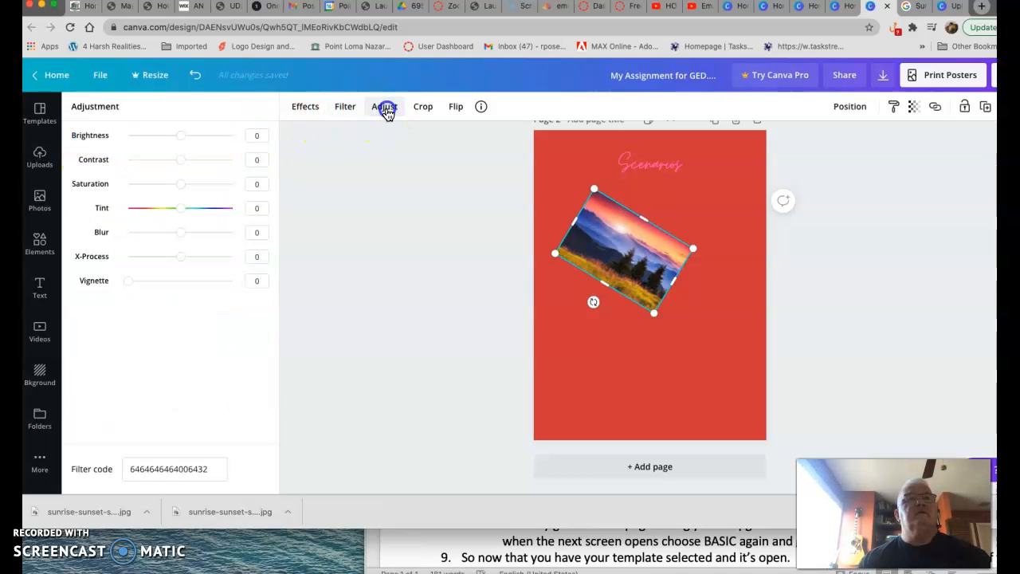
click(423, 109)
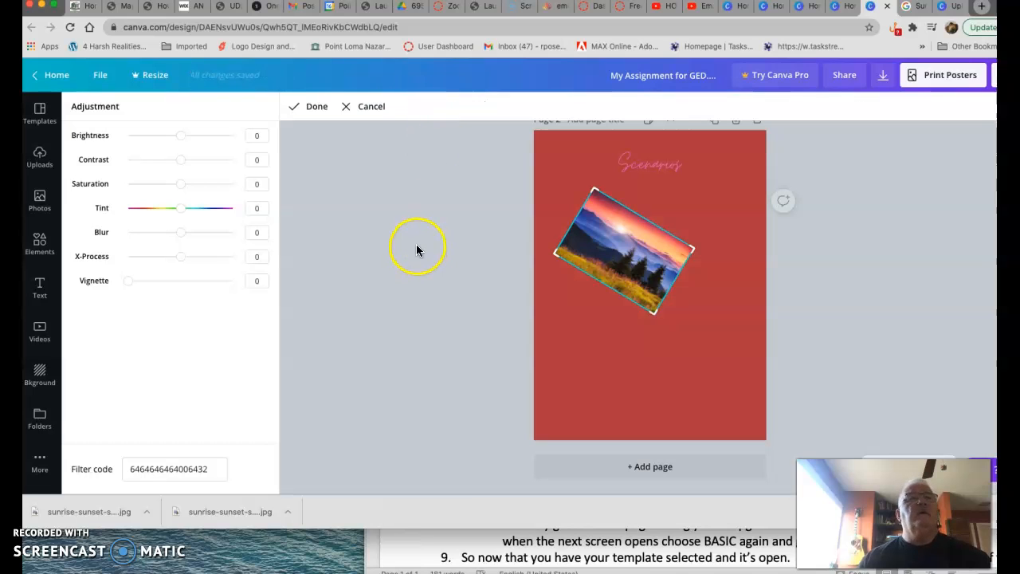
click(307, 106)
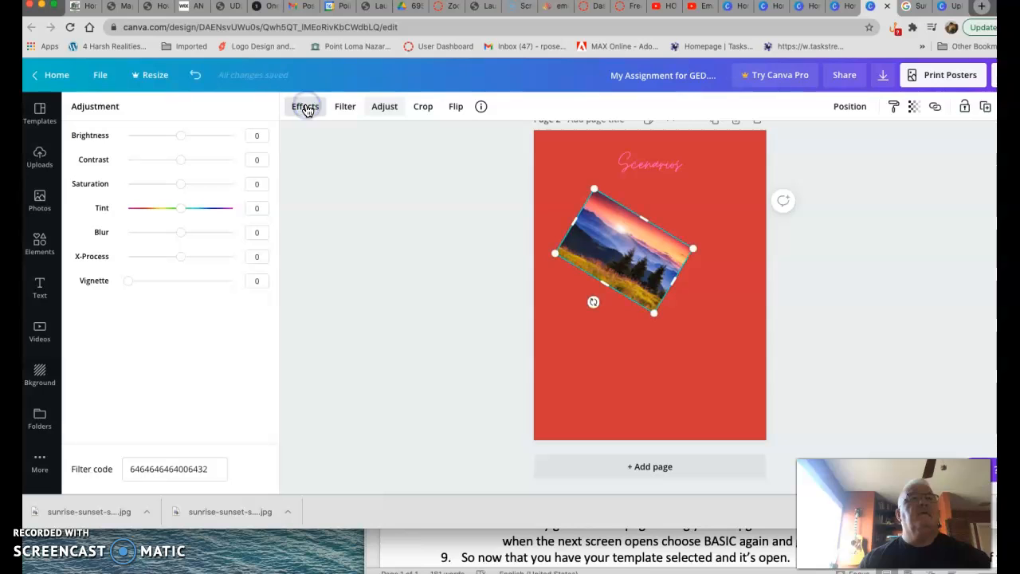
click(306, 108)
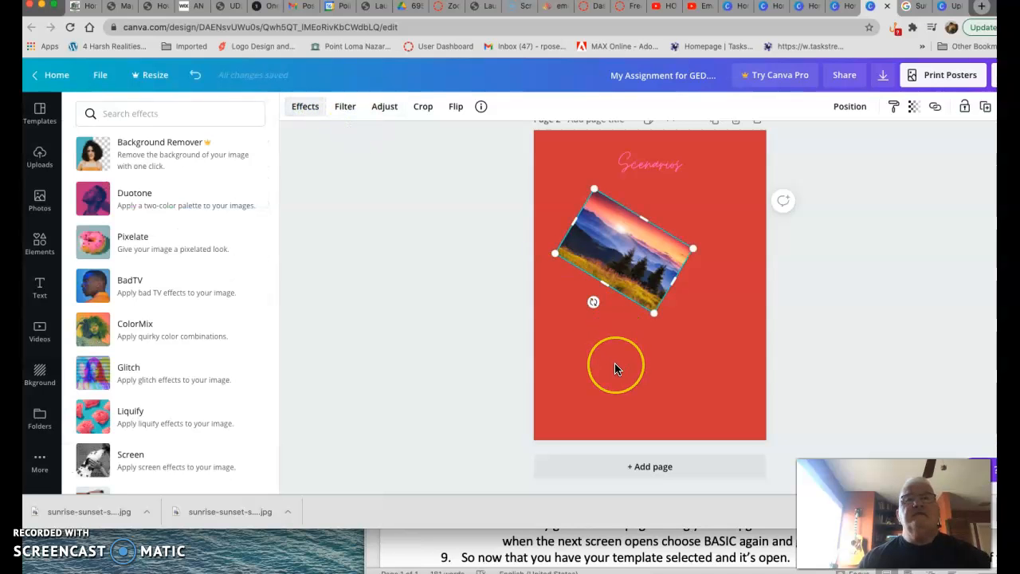
- Add a new blank page below page 2
scroll(684, 409, up, 5)
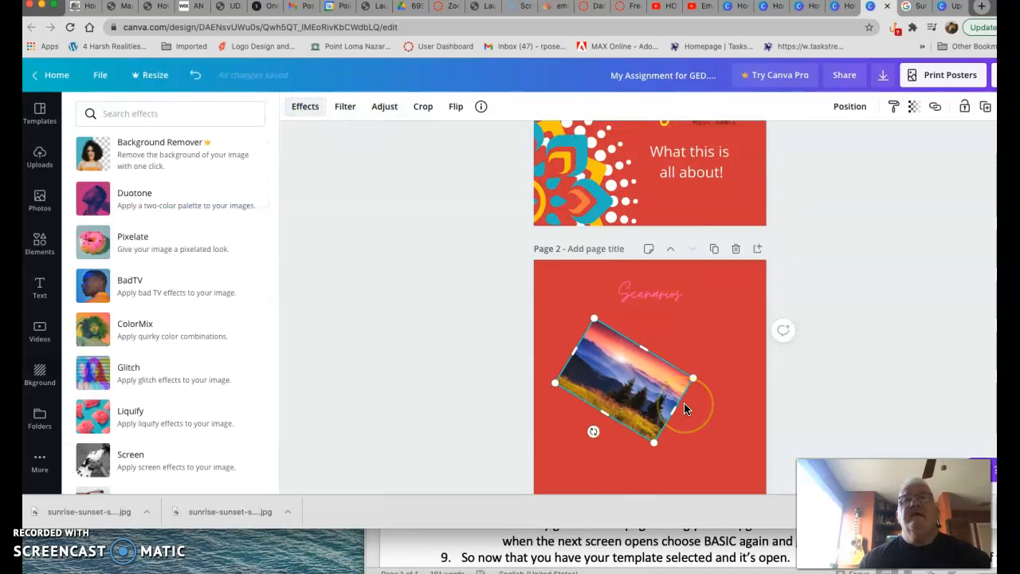
scroll(687, 408, up, 2)
scroll(687, 408, down, 6)
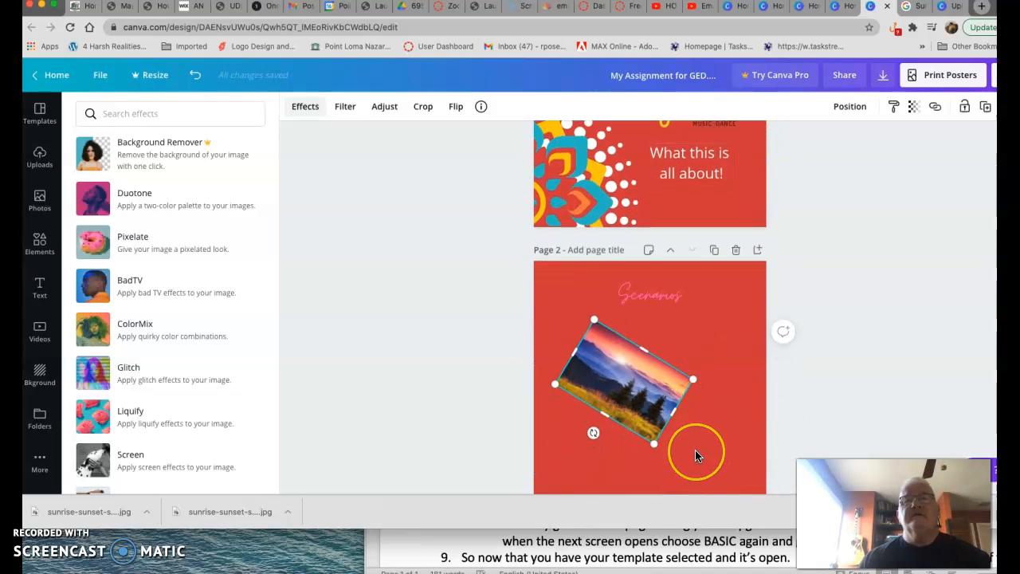
scroll(695, 454, down, 3)
click(642, 460)
click(642, 464)
click(547, 375)
- Place the dance-floor photo on the new page in place of the sunset photo
click(165, 273)
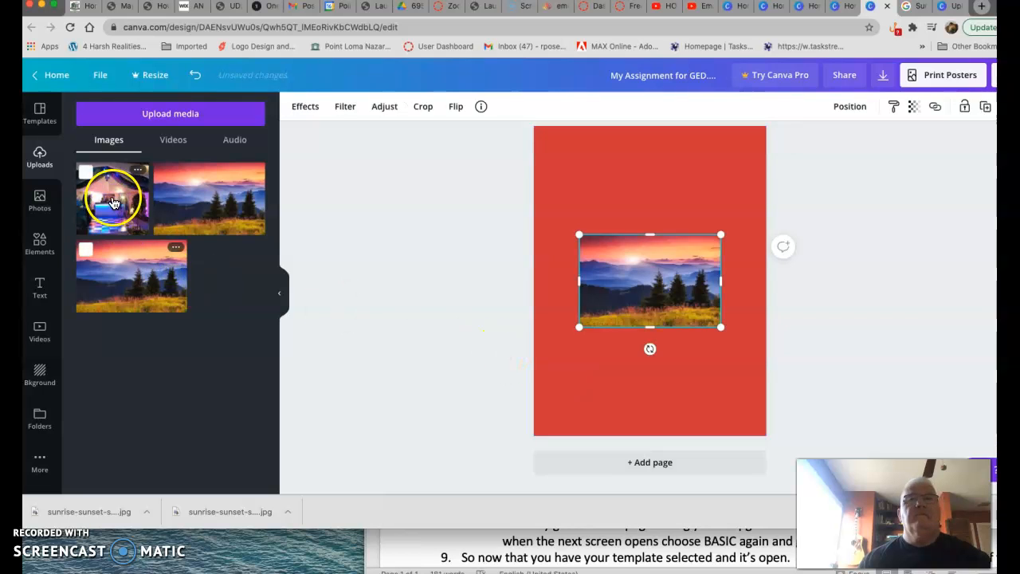
key(Delete)
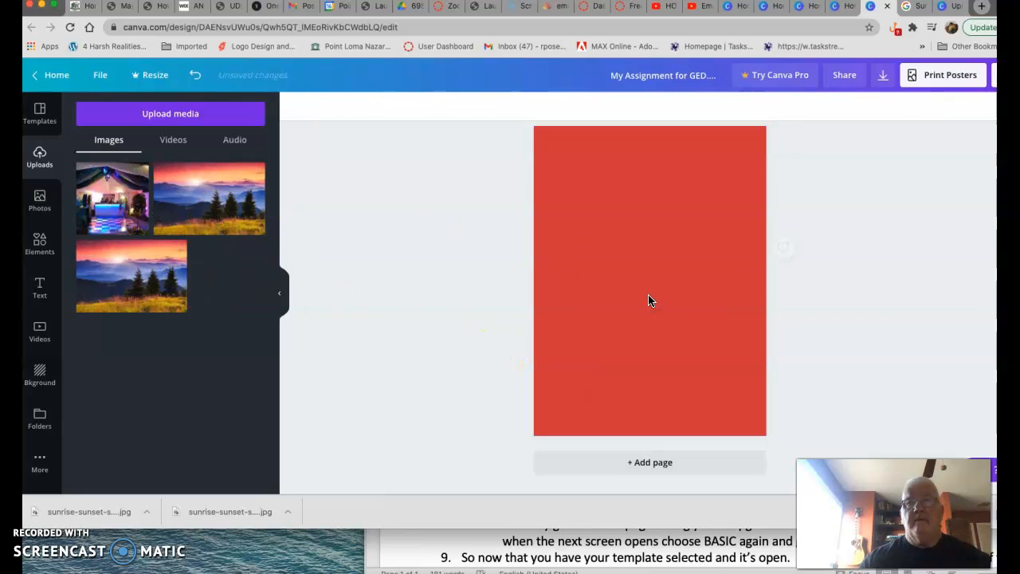
click(101, 198)
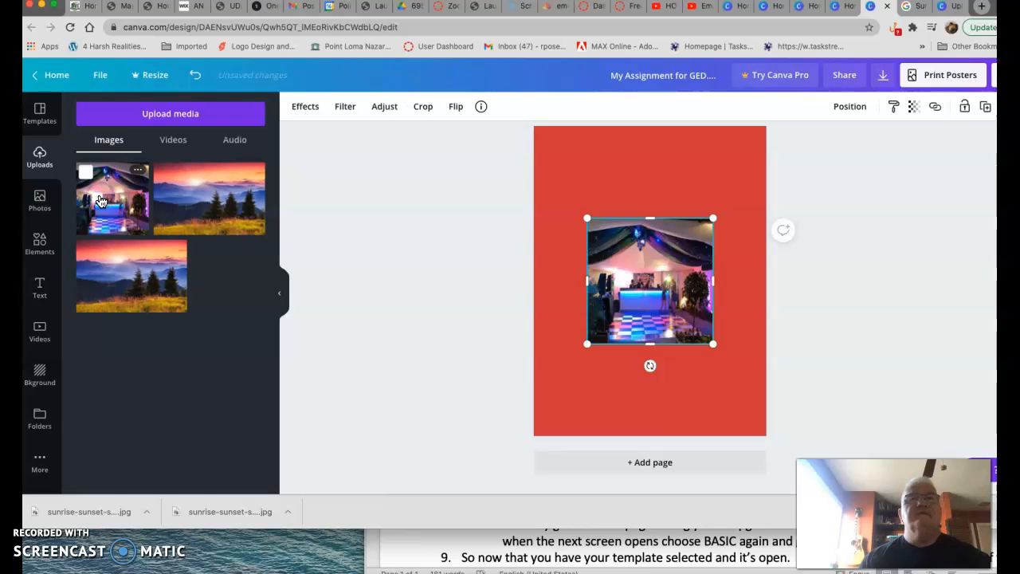
drag(101, 200, 236, 269)
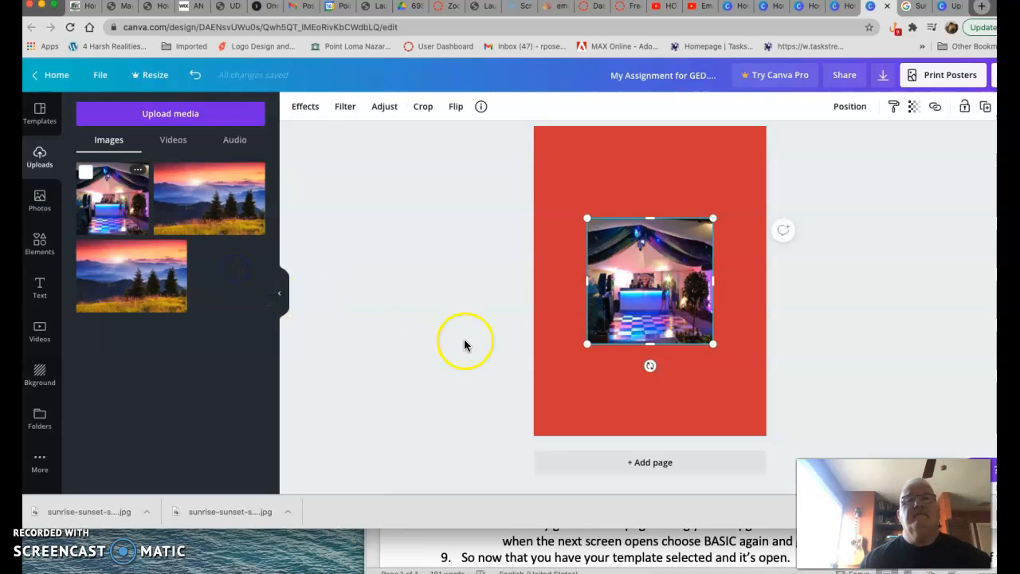
- Enlarge the dance-floor photo and tilt it slightly
drag(588, 341, 561, 360)
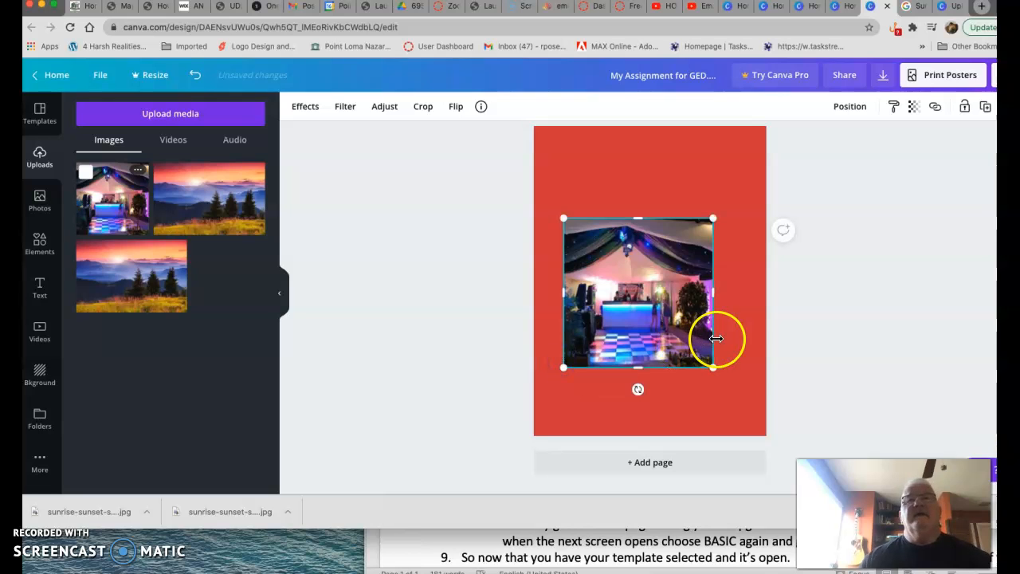
drag(639, 390, 622, 387)
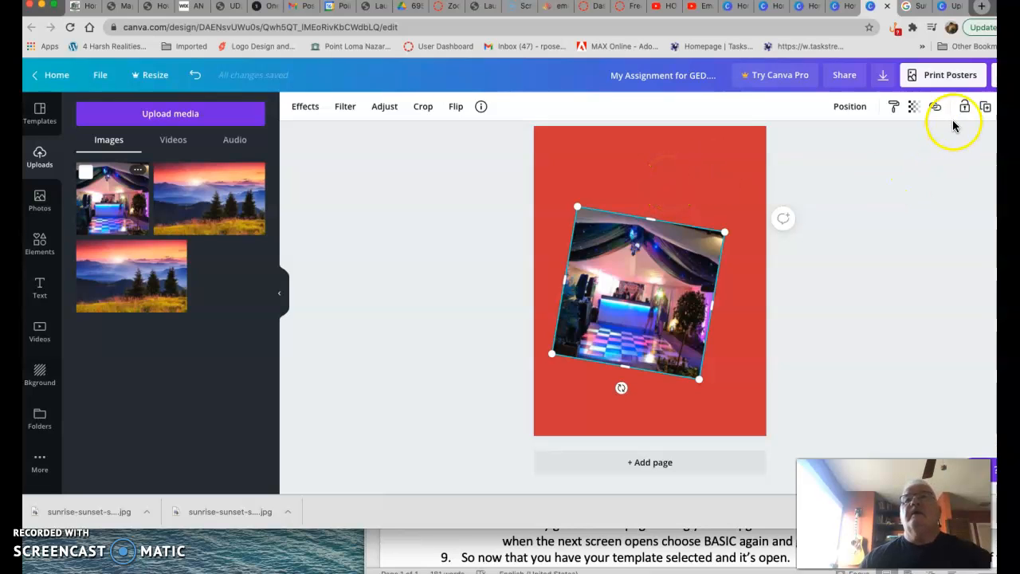
- Review the download options and copy the design's share link with edit access
click(844, 76)
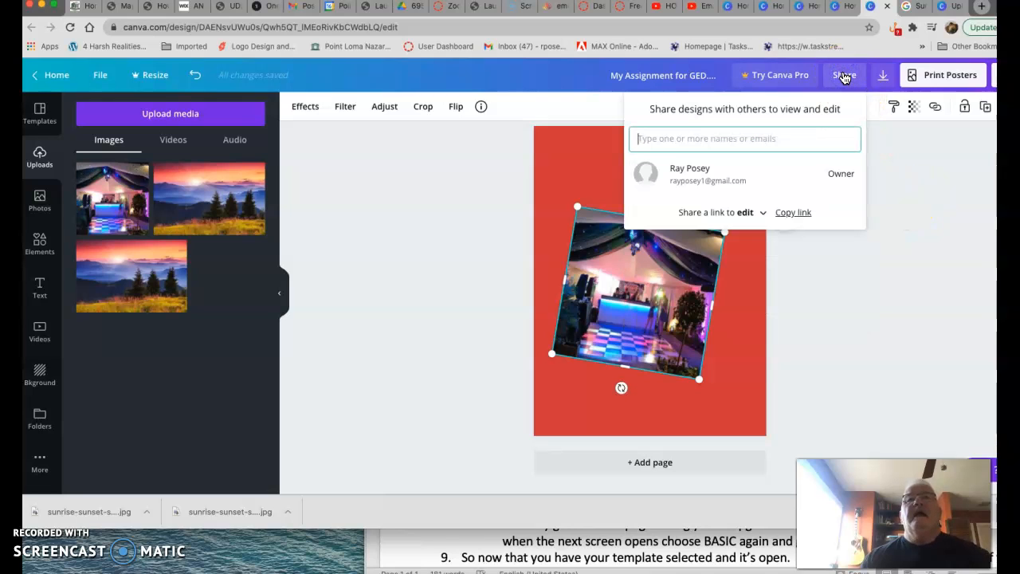
click(881, 76)
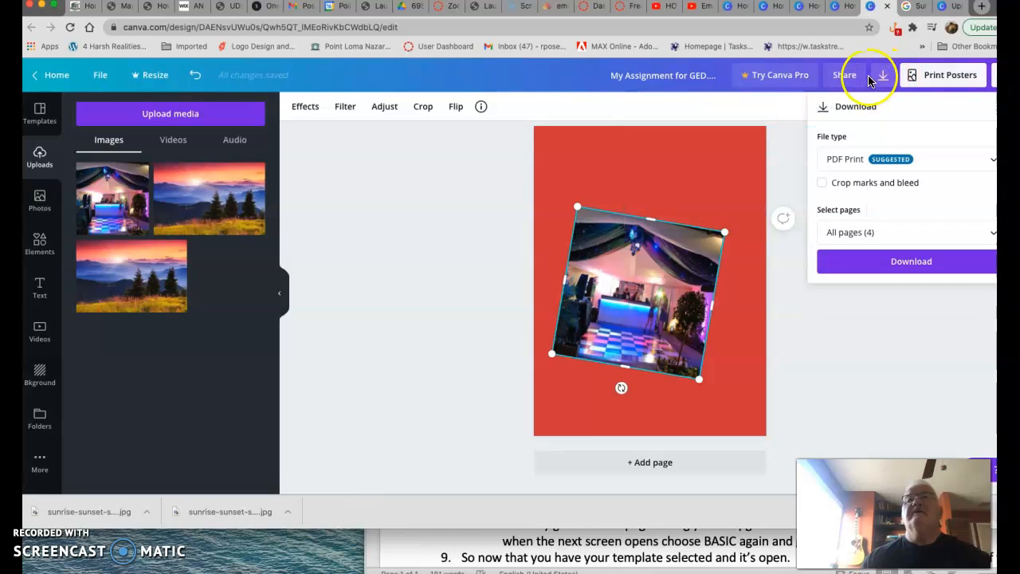
click(850, 78)
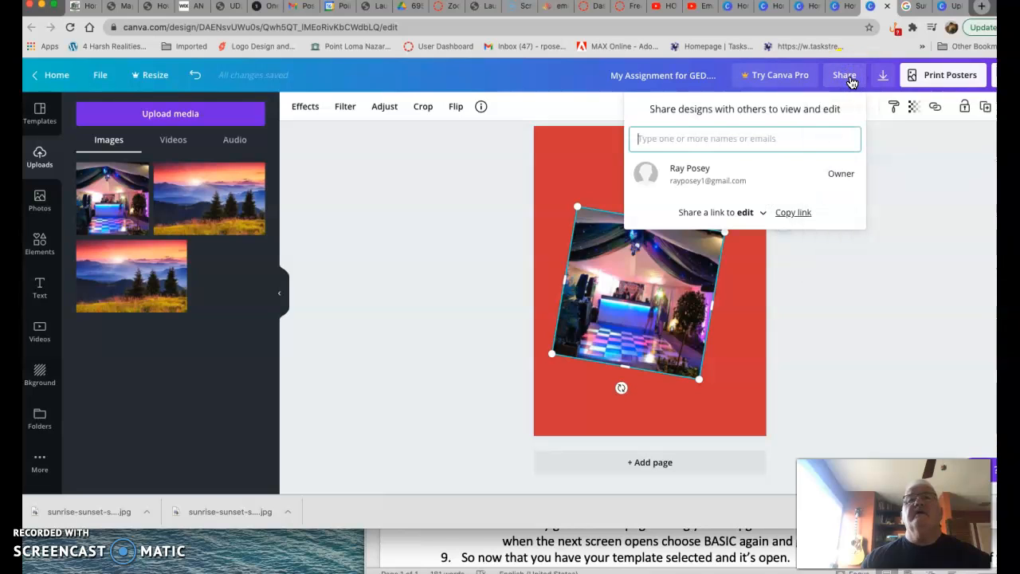
click(787, 215)
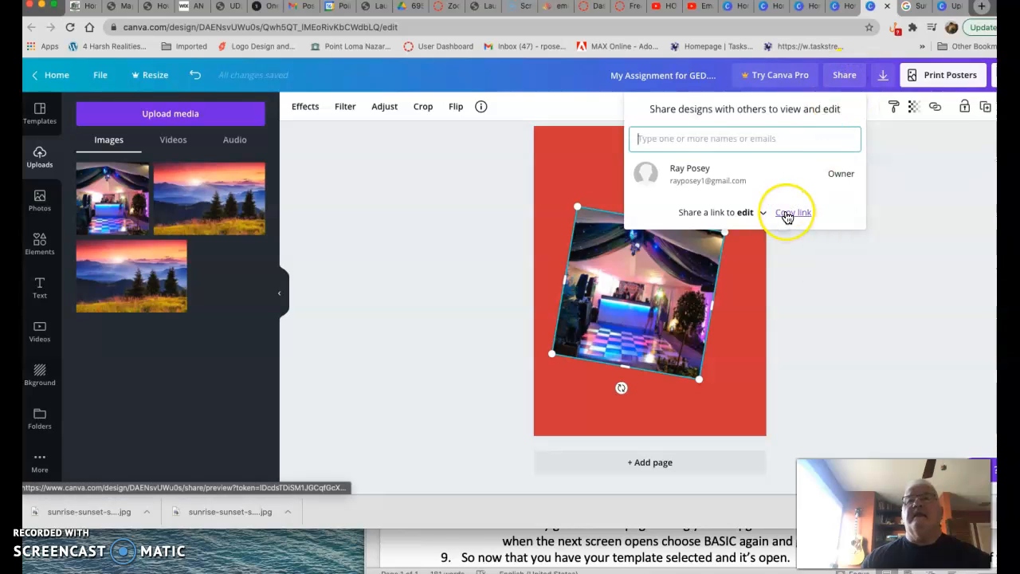
click(786, 213)
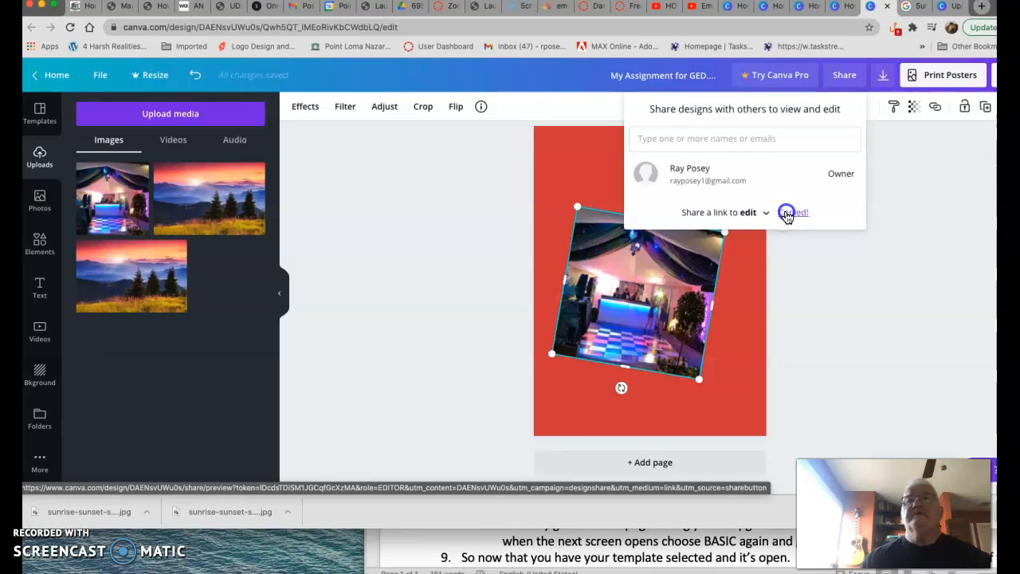